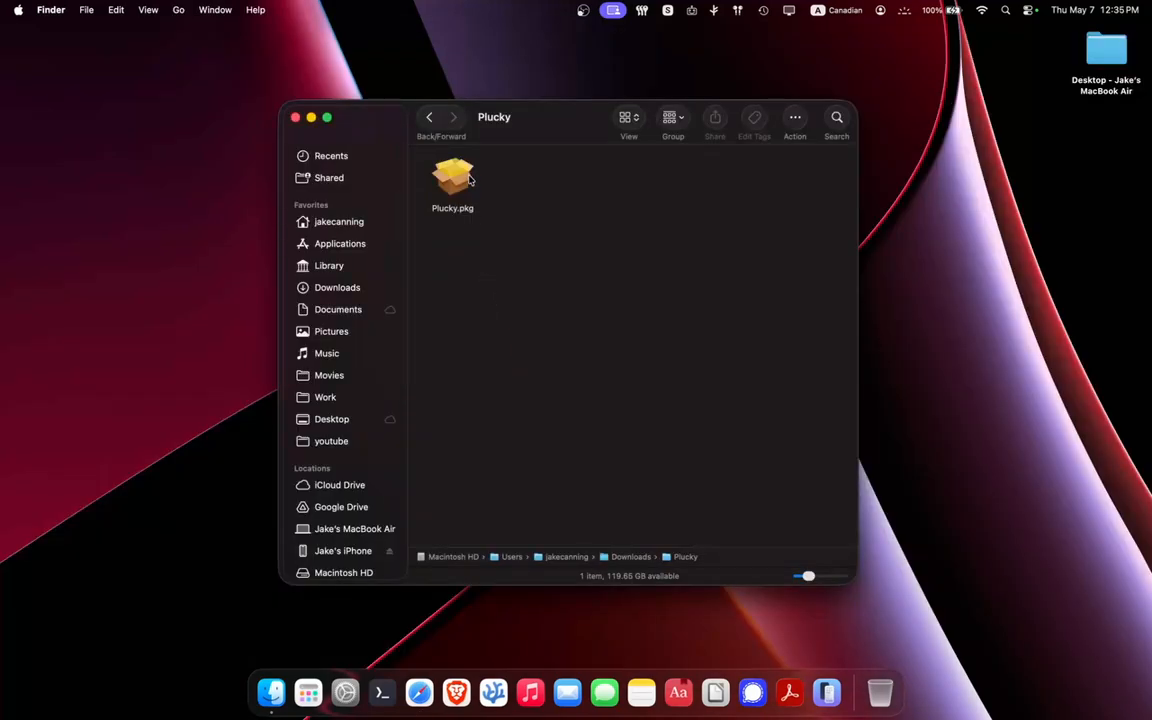
Open the Plucky.pkg installer and advance through the introduction and Read Me to the installation type stage
left_click(457, 178)
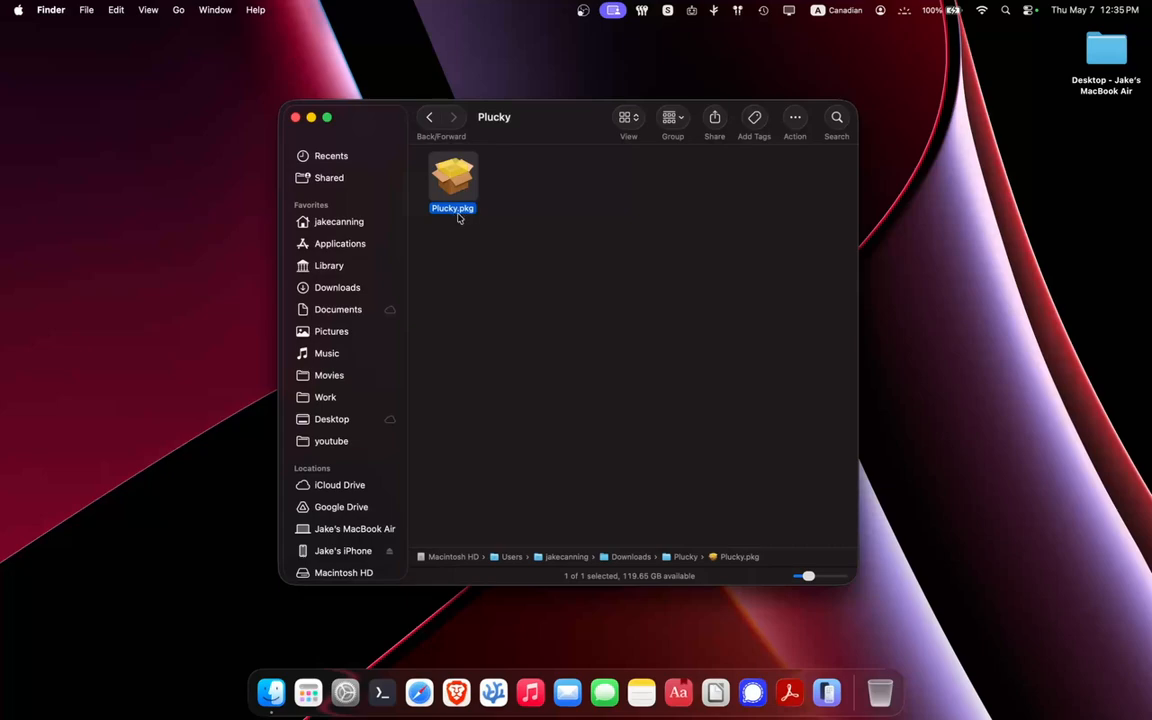
double_click(458, 214)
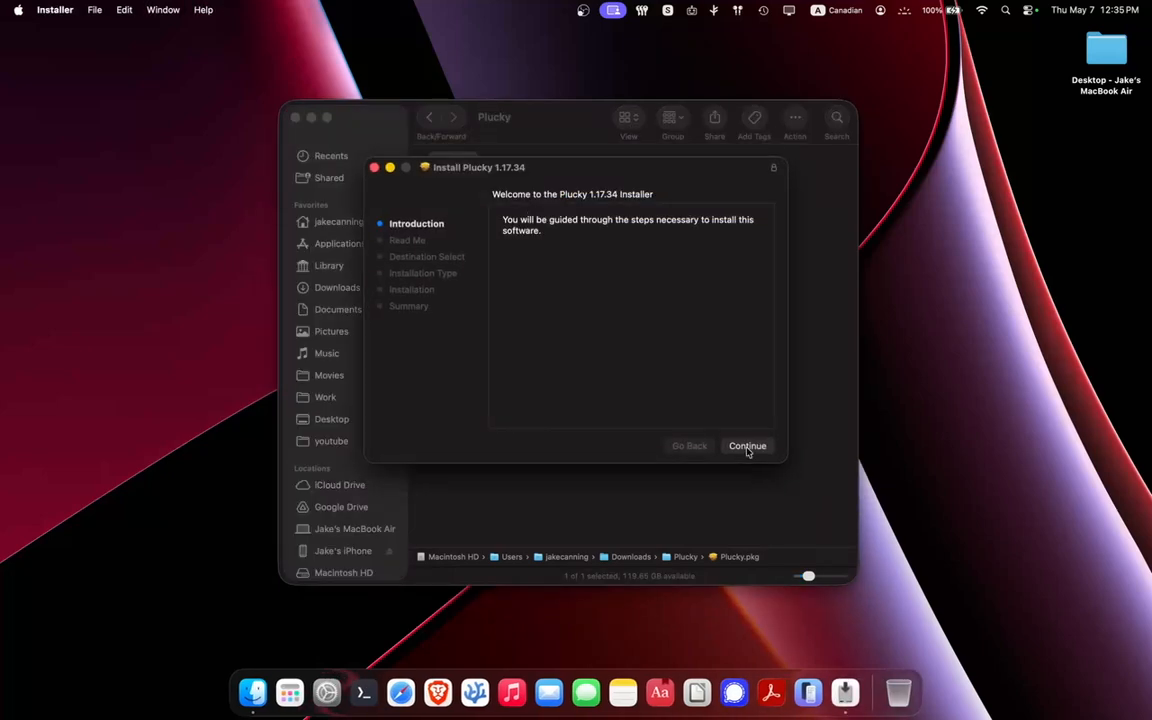
left_click(747, 446)
scroll(681, 316, "down", 5)
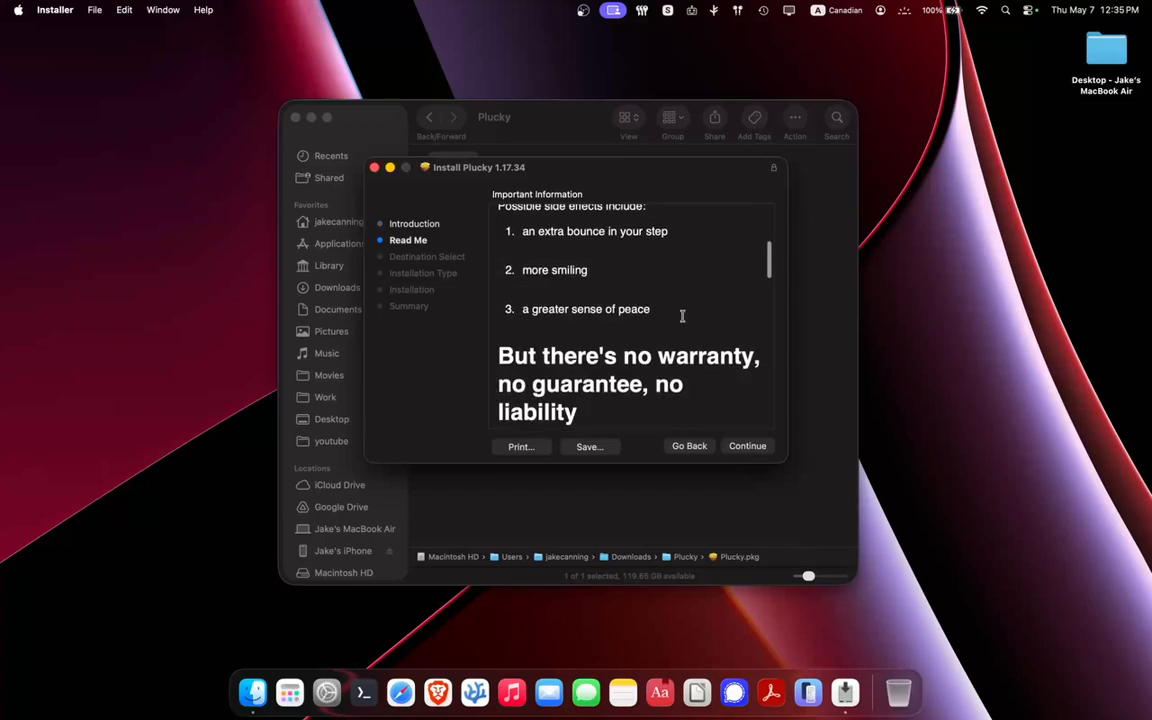
scroll(728, 279, "down", 15)
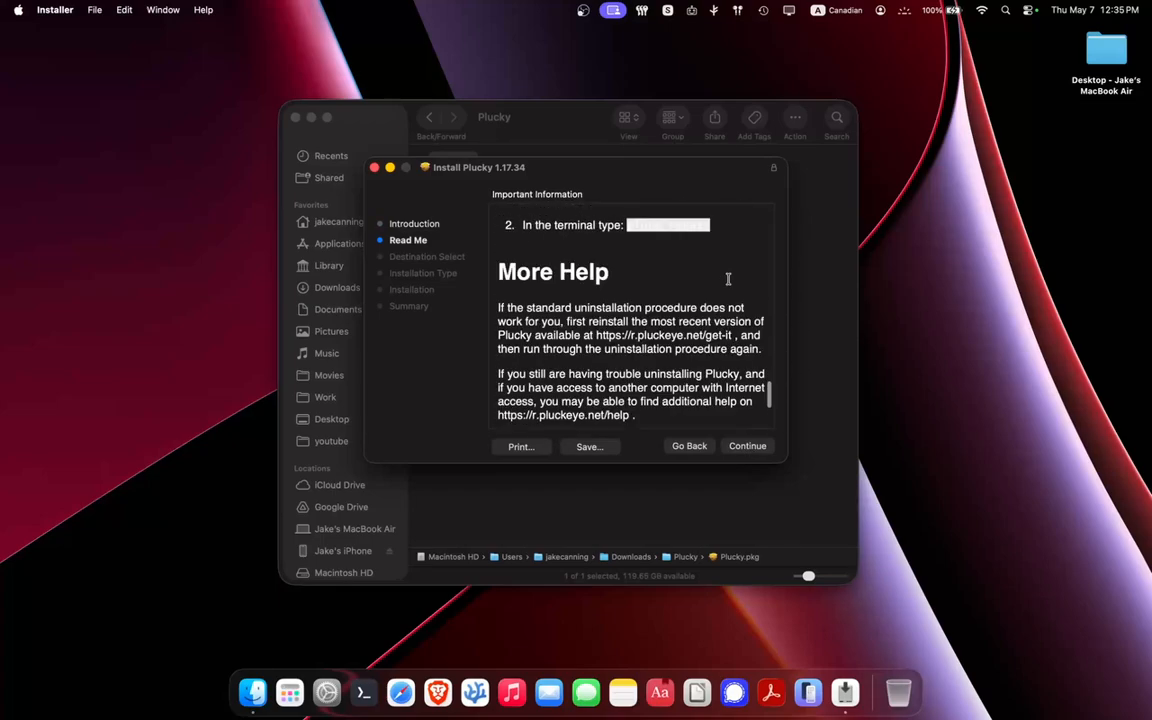
scroll(728, 279, "down", 5)
left_click(747, 446)
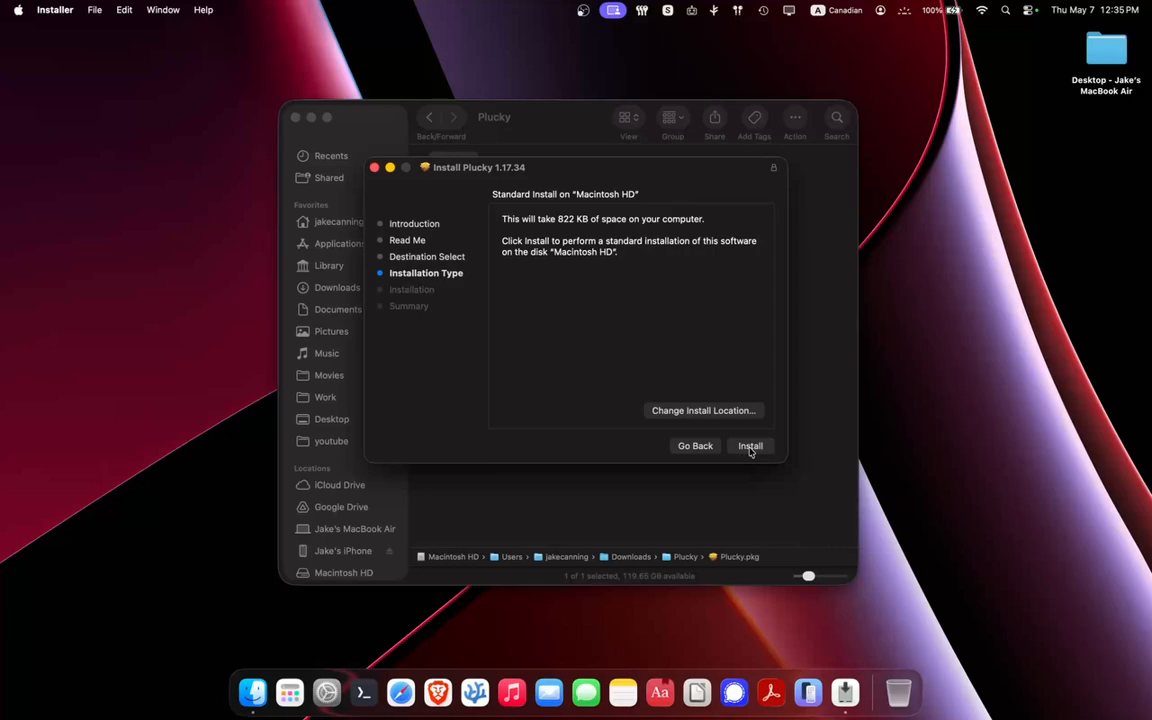
Run the standard Plucky installation with the account password, allow Installer to modify apps, and acknowledge the endpoint security extension notice
left_click(750, 446)
type("****")
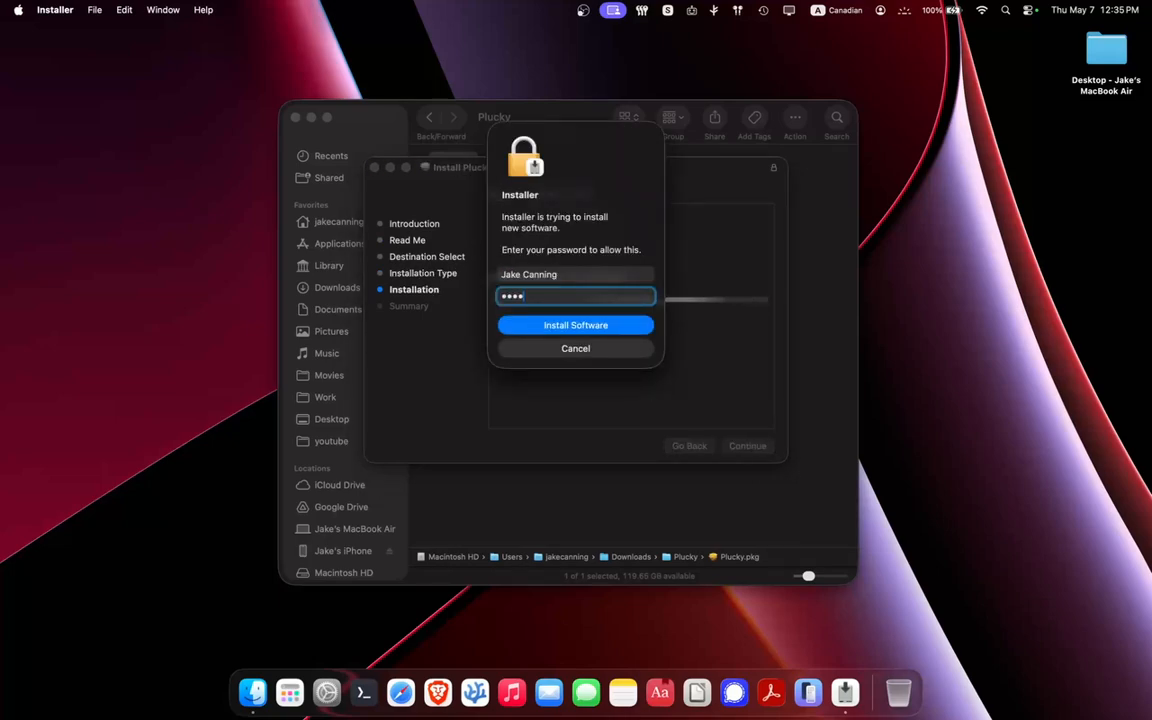
type("********")
key("Return")
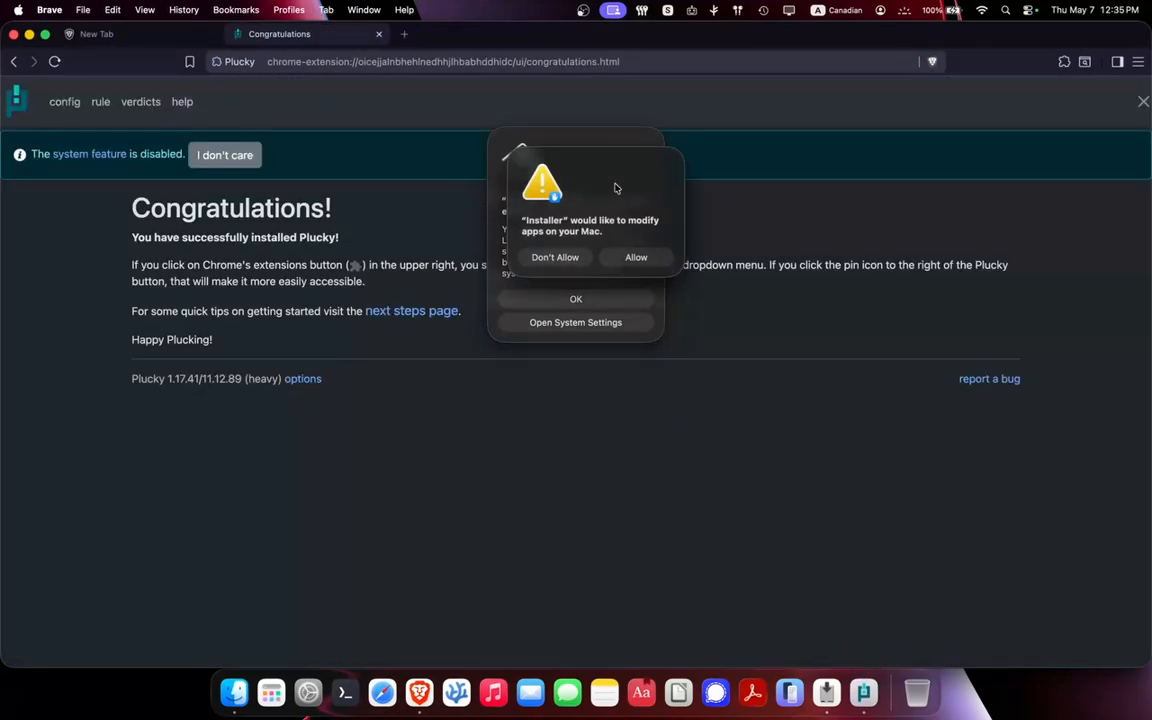
left_click(634, 257)
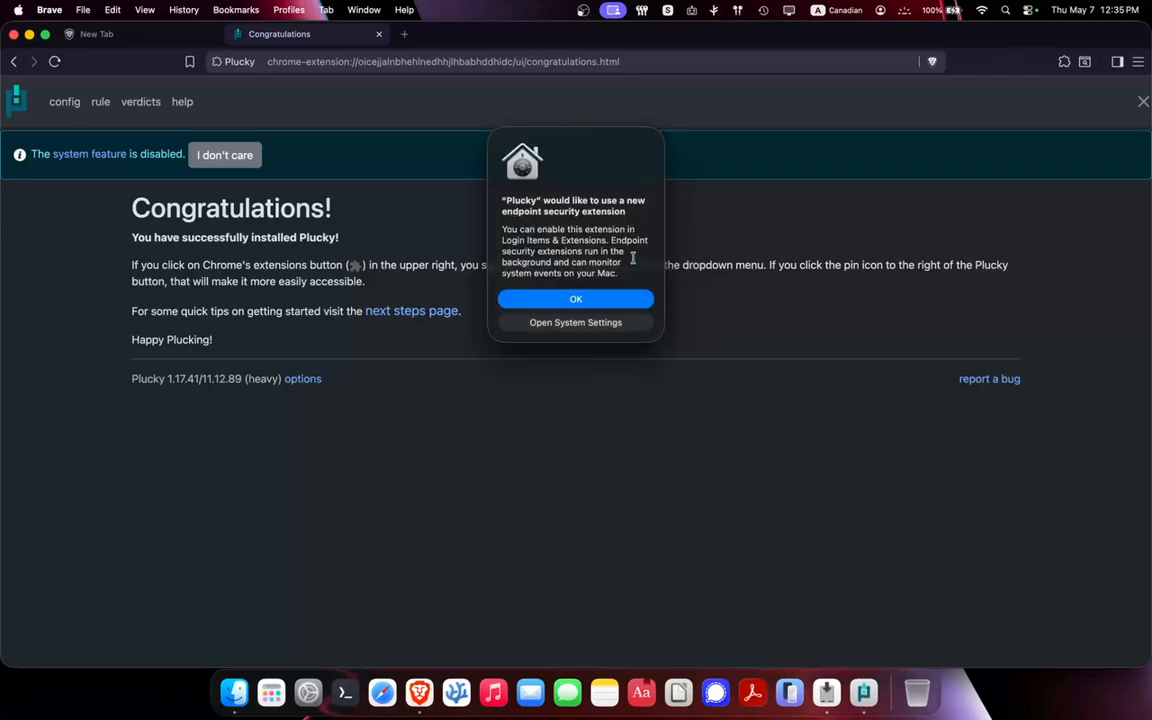
left_click(603, 300)
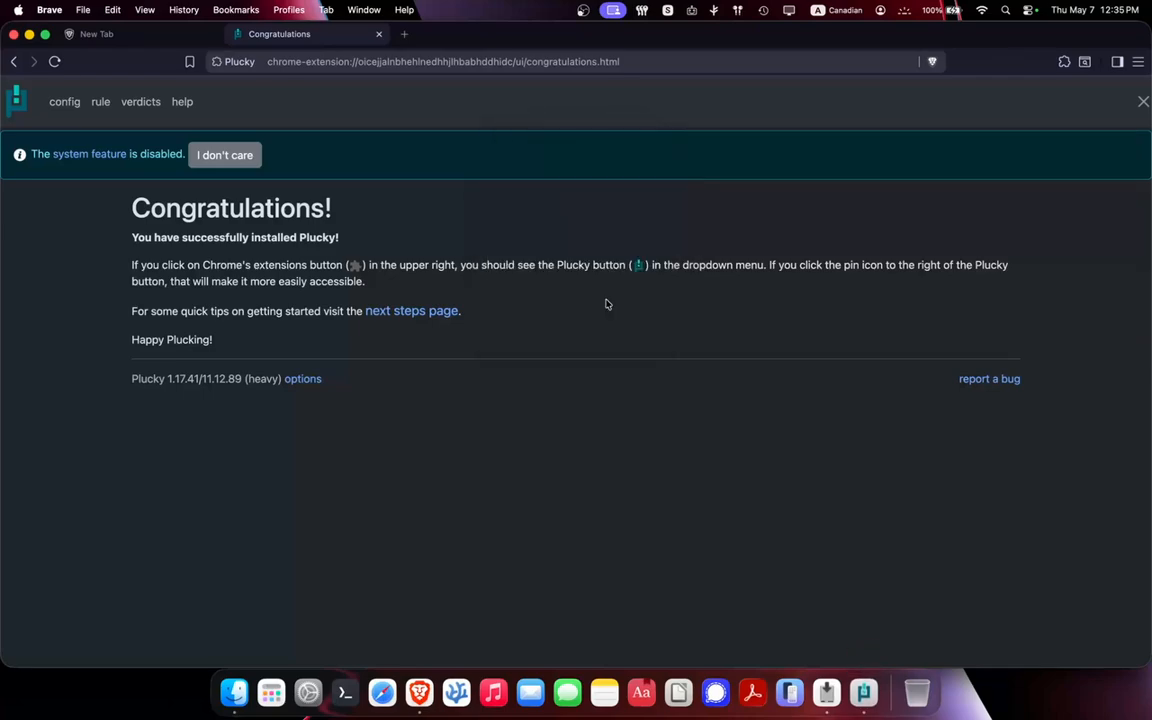
Open the approval settings from Plucky and enable its endpoint security extension, authorising with the account password
left_click(865, 695)
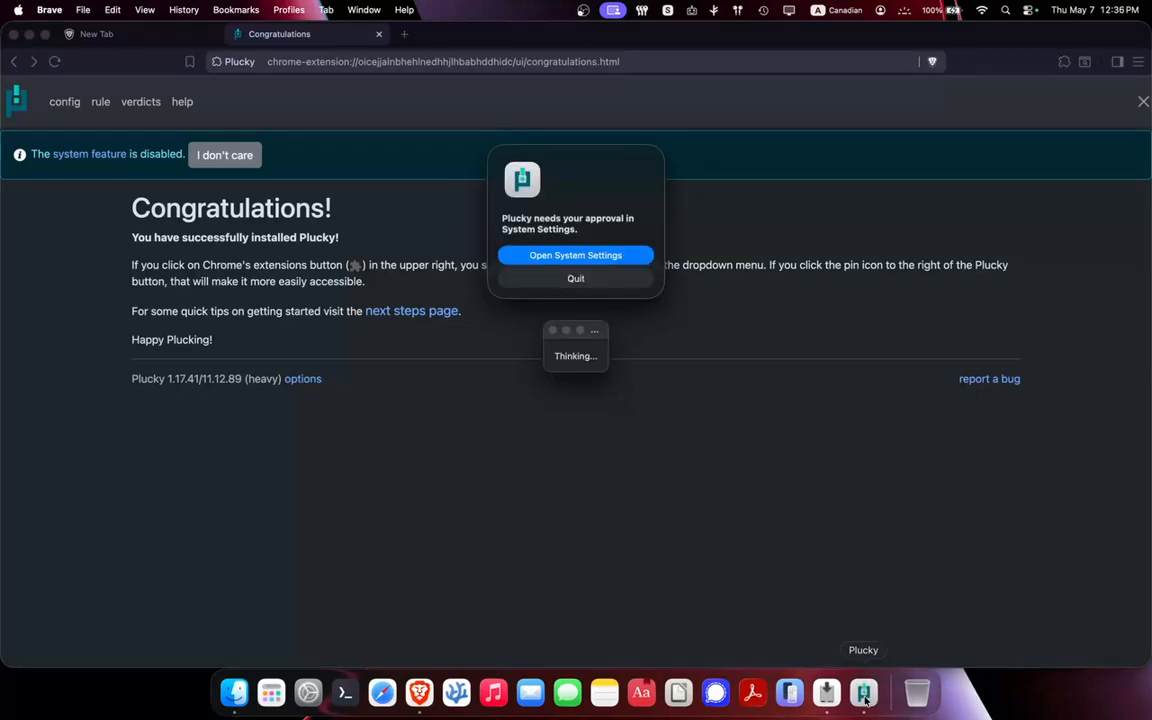
left_click(584, 256)
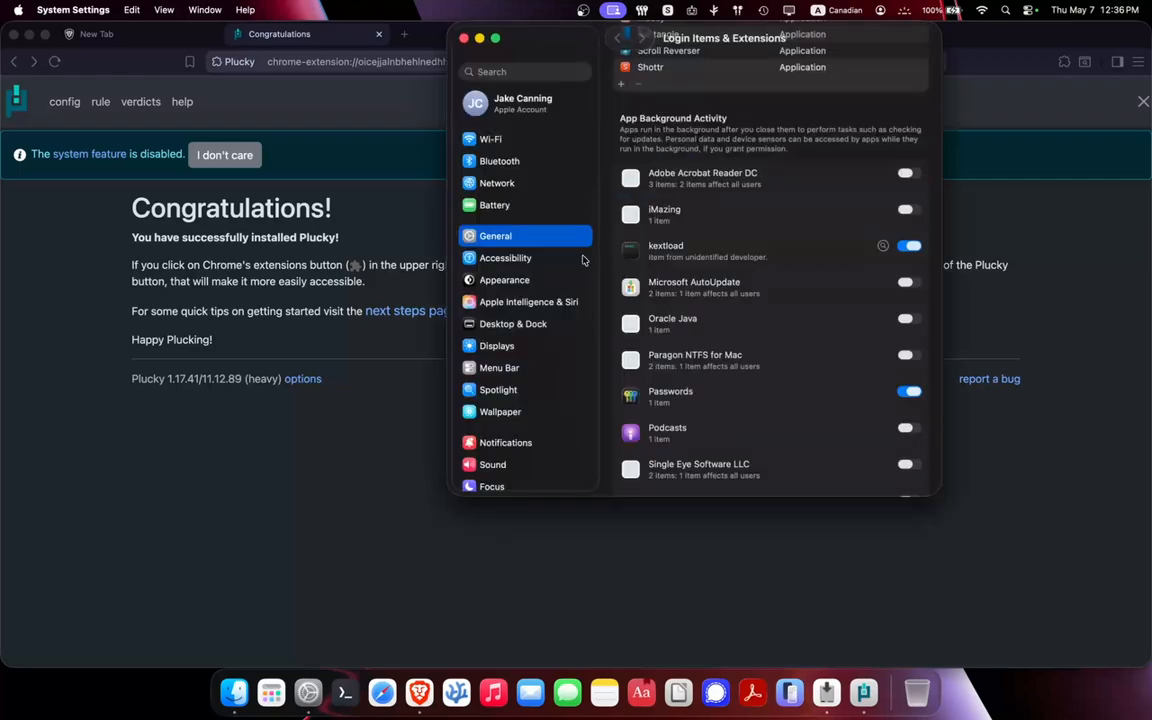
left_click(803, 192)
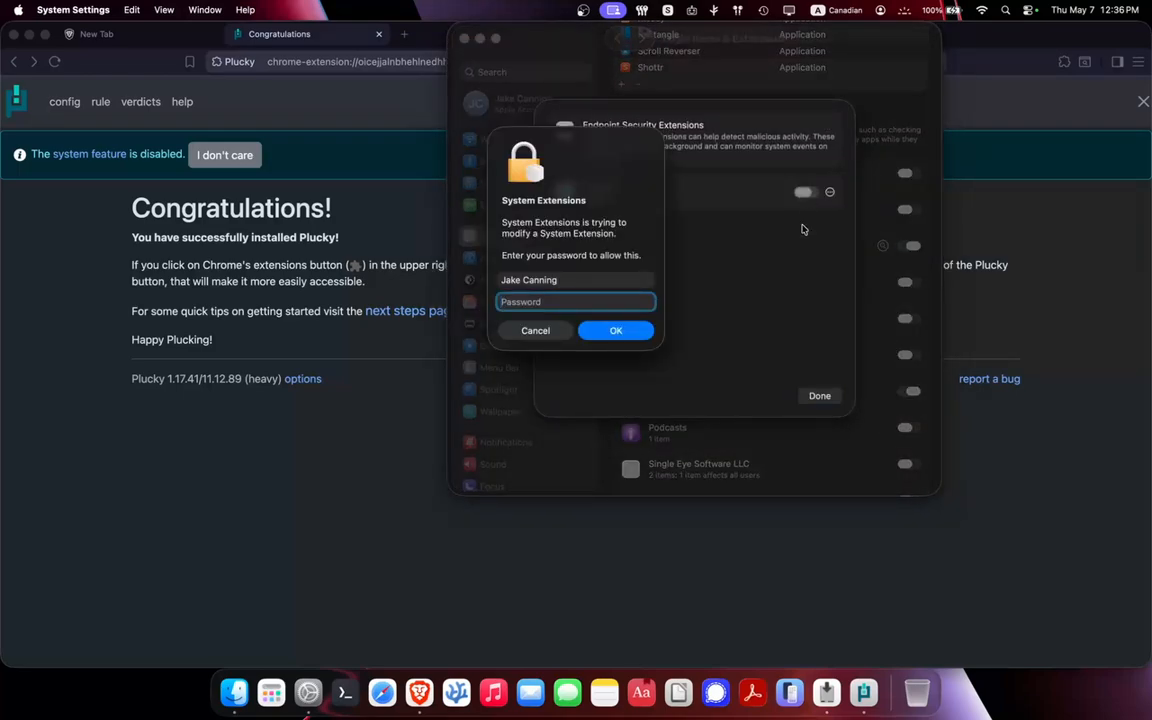
type("••••••••••")
key("Return")
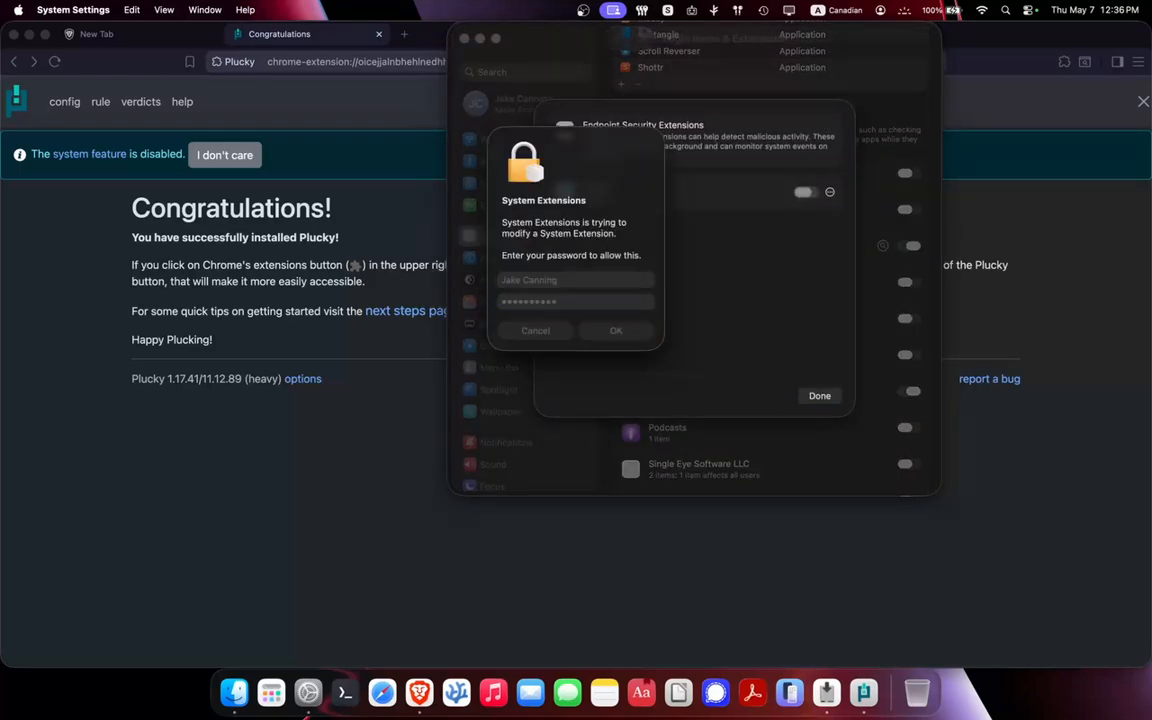
left_click(819, 396)
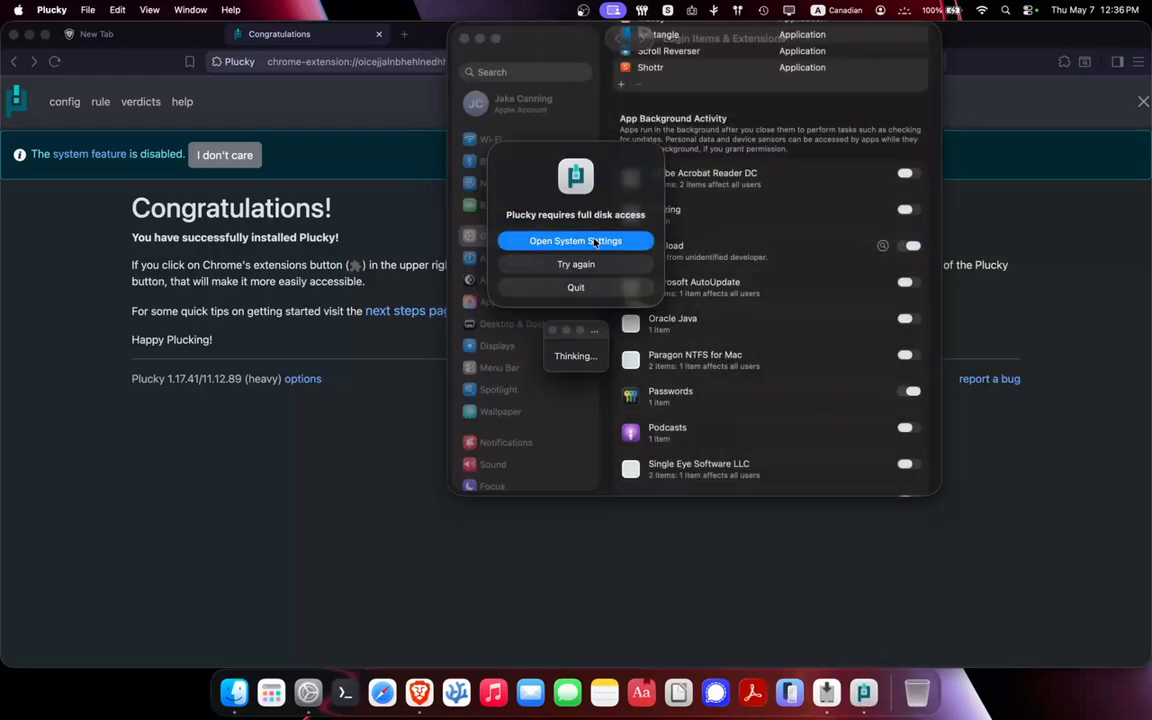
Grant Plucky full disk access in System Settings with the account password, and have Plucky retry its access check
left_click(594, 242)
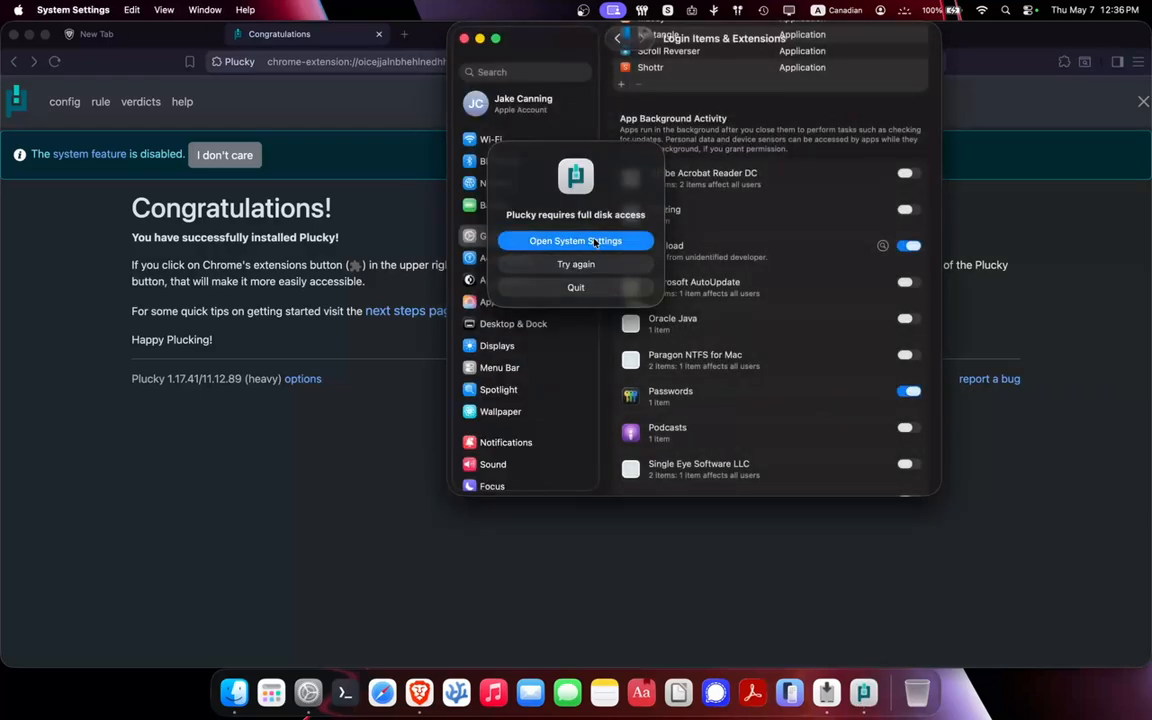
left_click(907, 344)
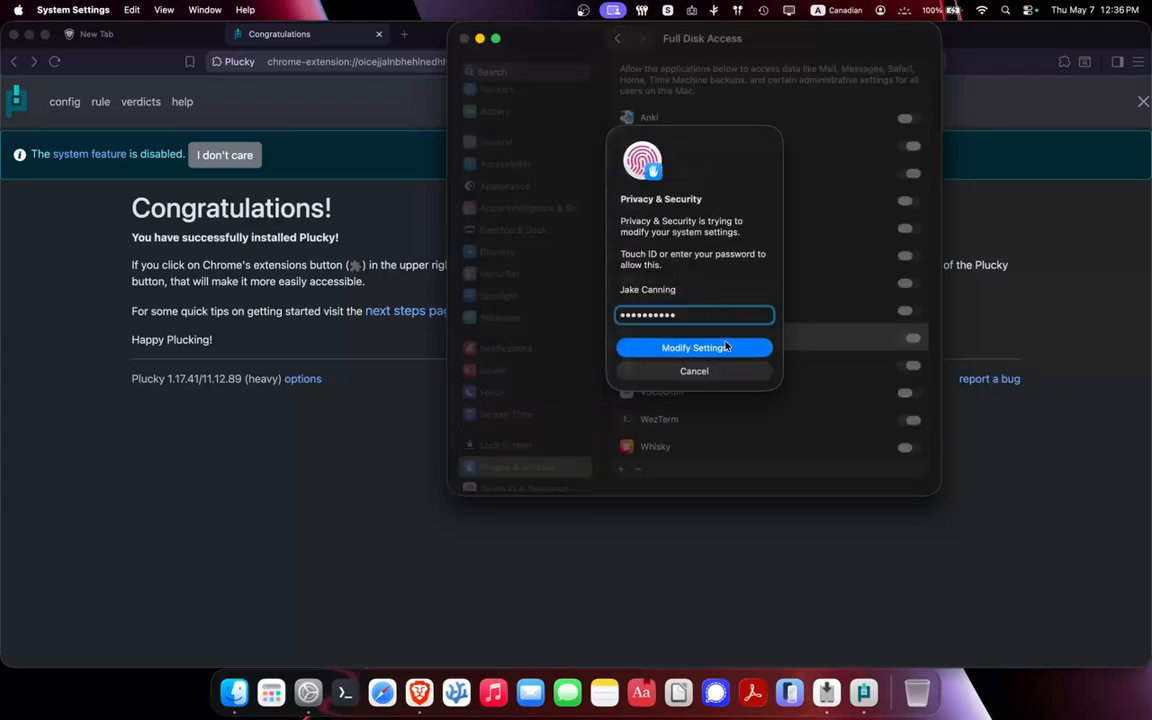
left_click(726, 348)
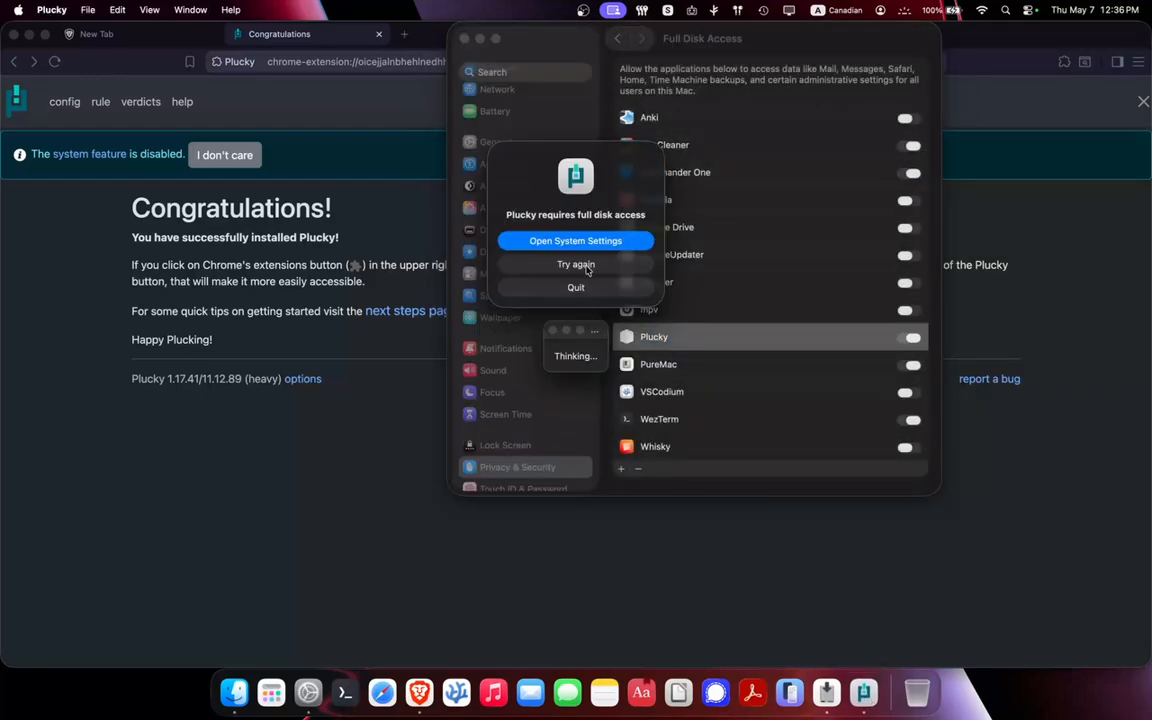
left_click(588, 265)
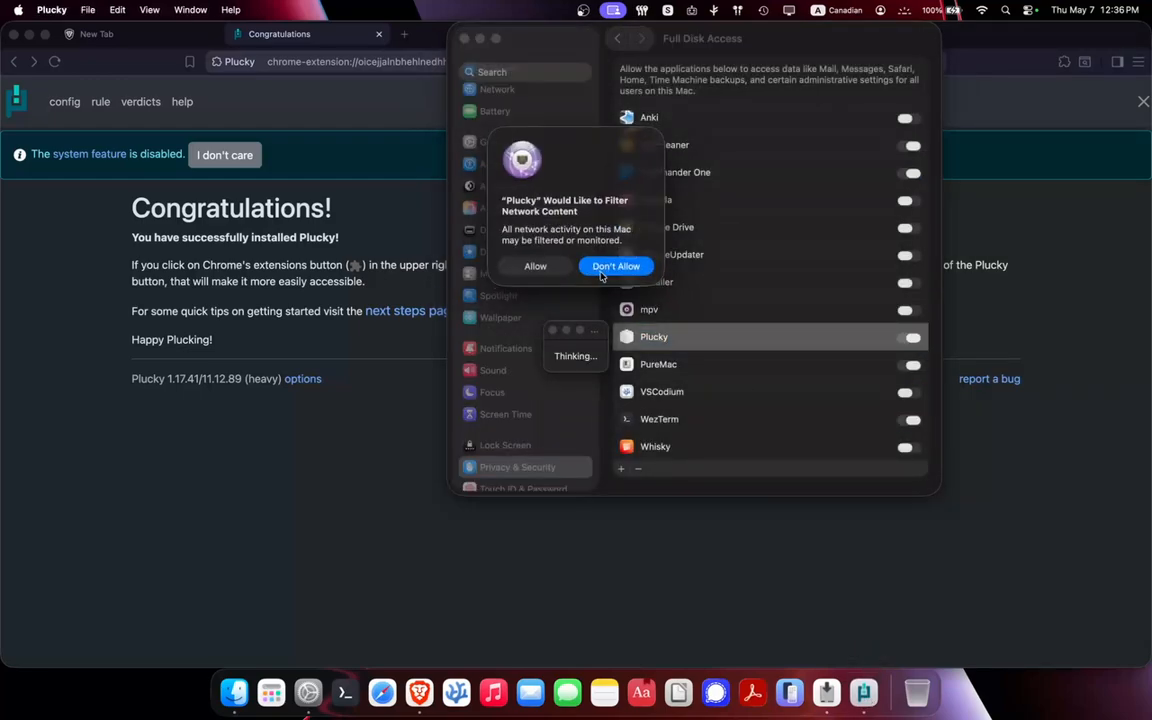
Allow Plucky to filter network content and enable the PluckyHelper network extension, authorising with the account password
left_click(535, 266)
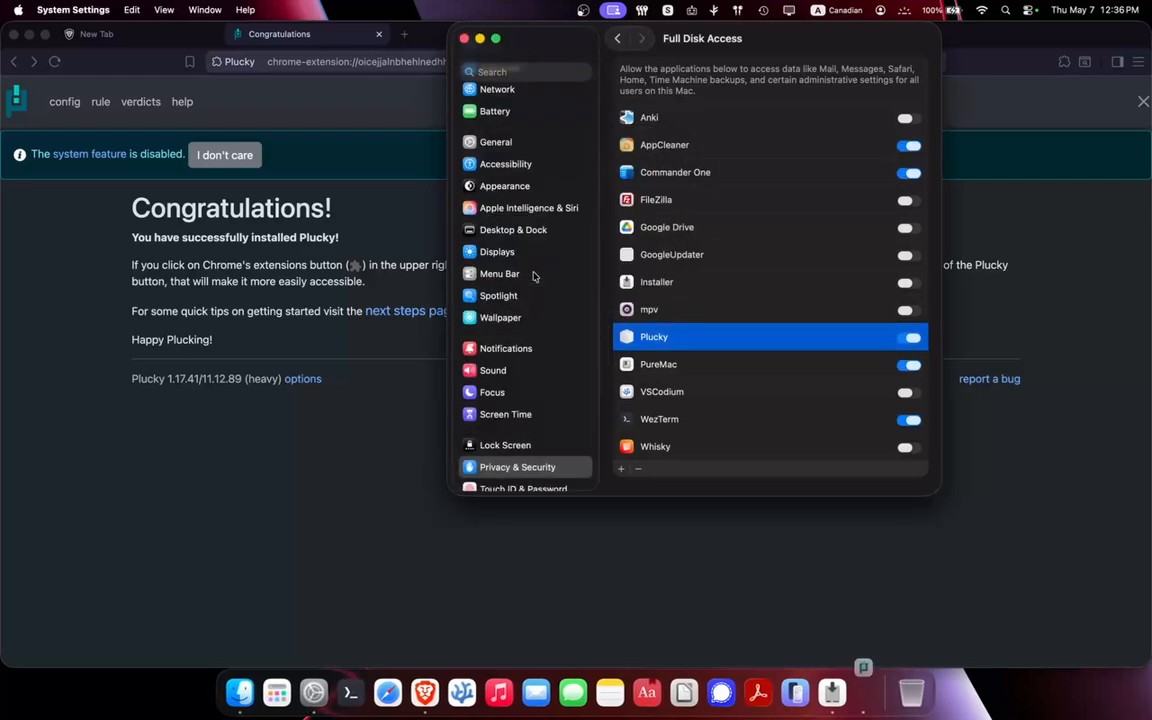
left_click(576, 299)
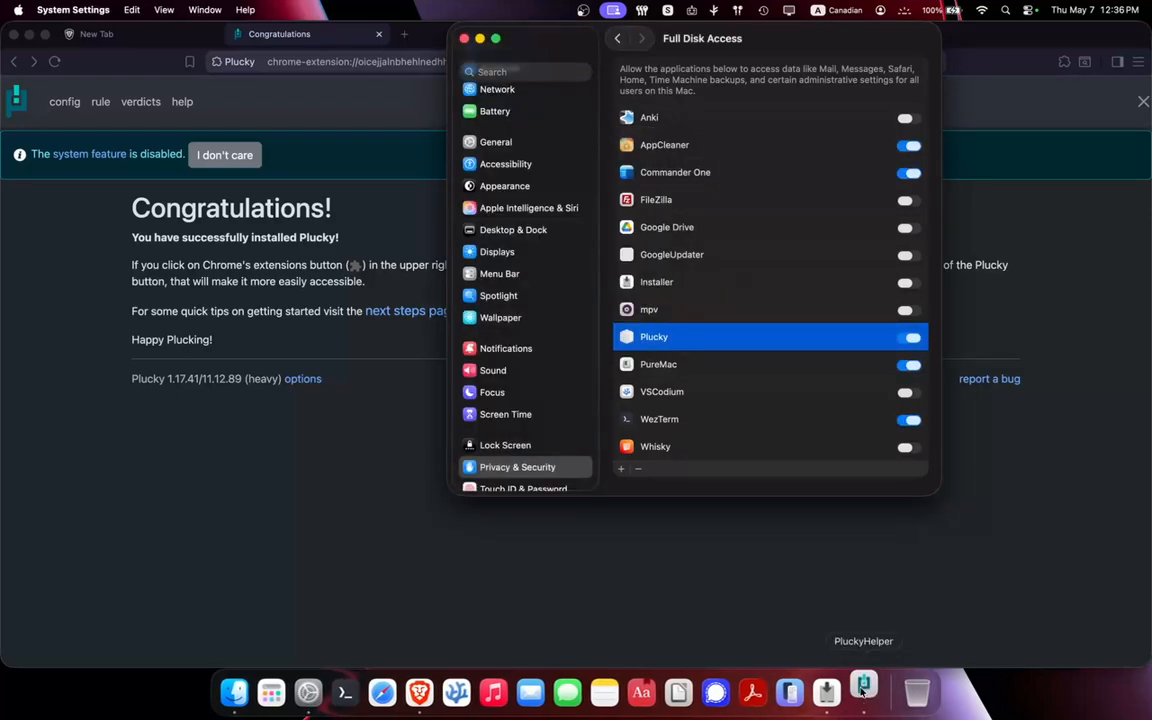
left_click(608, 257)
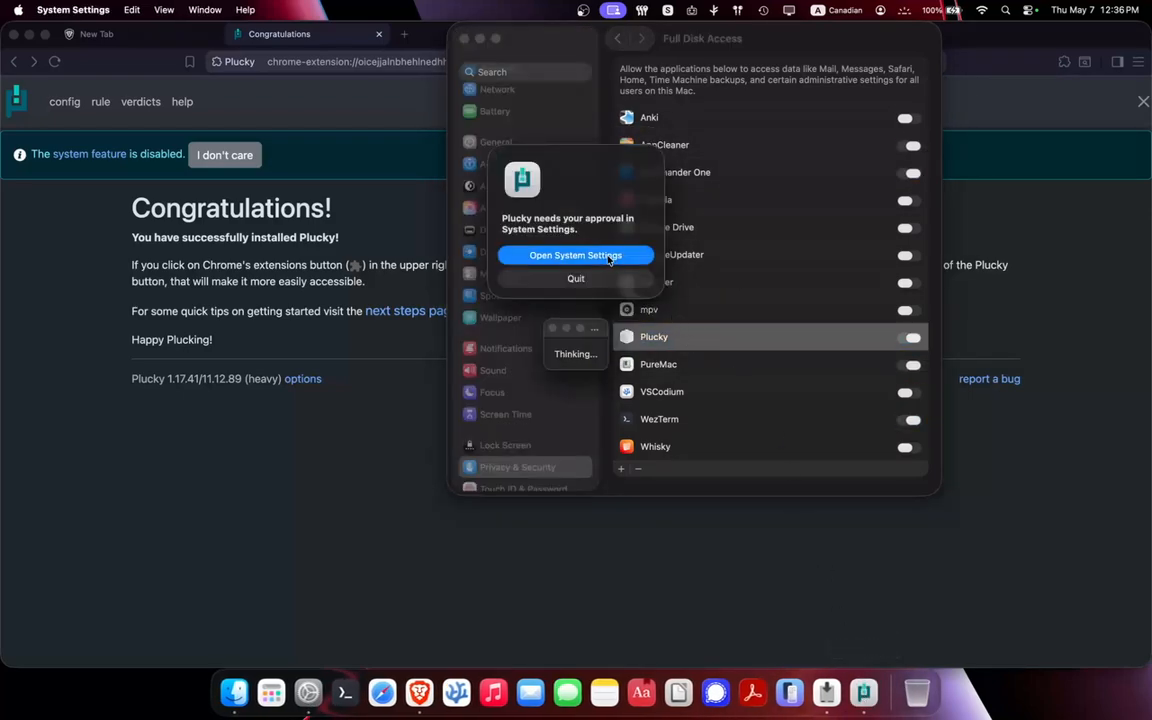
left_click(806, 192)
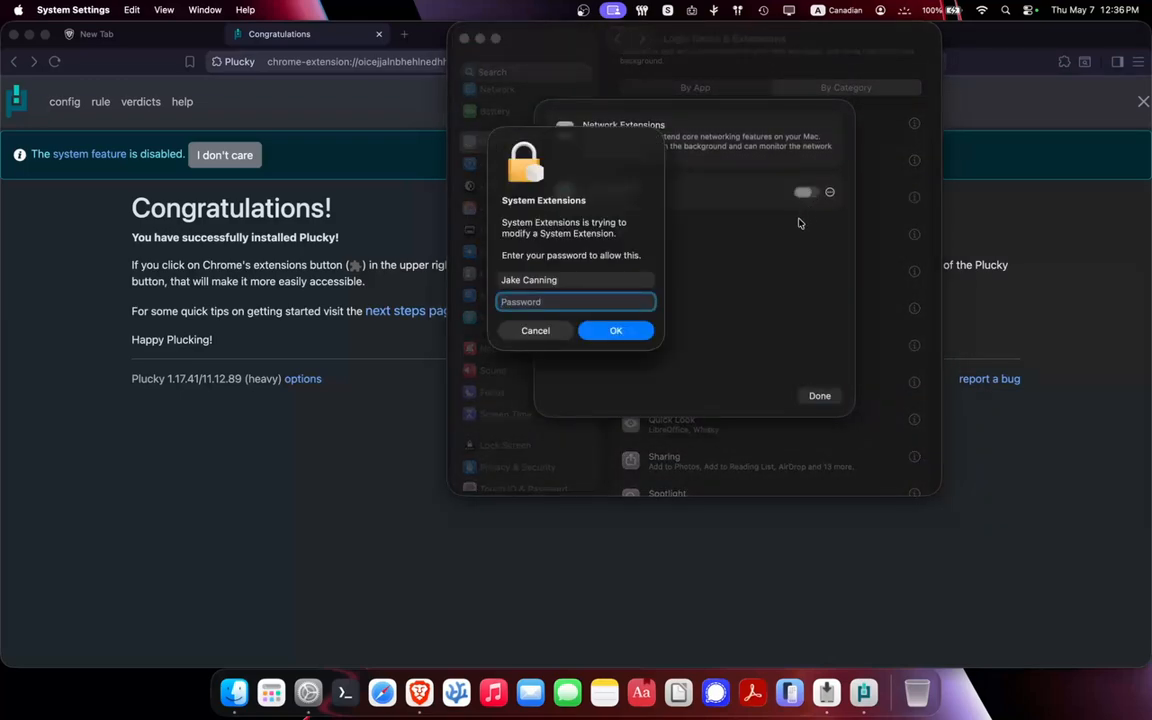
type("••••••••••")
key("Return")
left_click(620, 276)
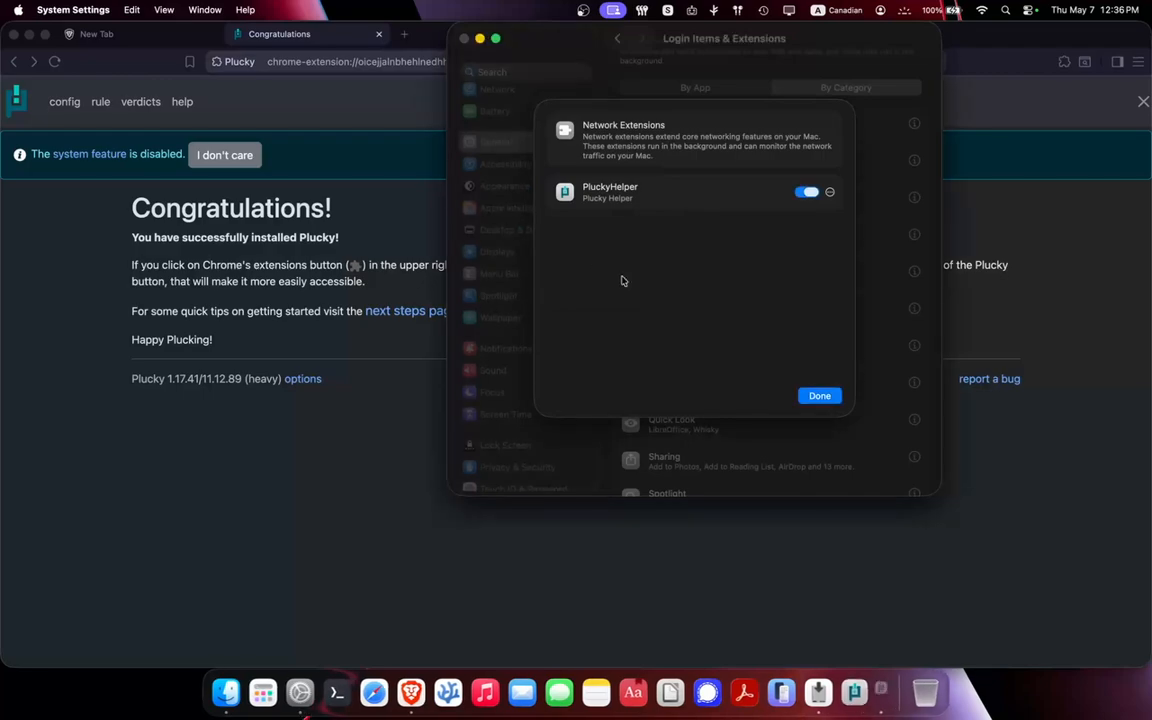
left_click(819, 395)
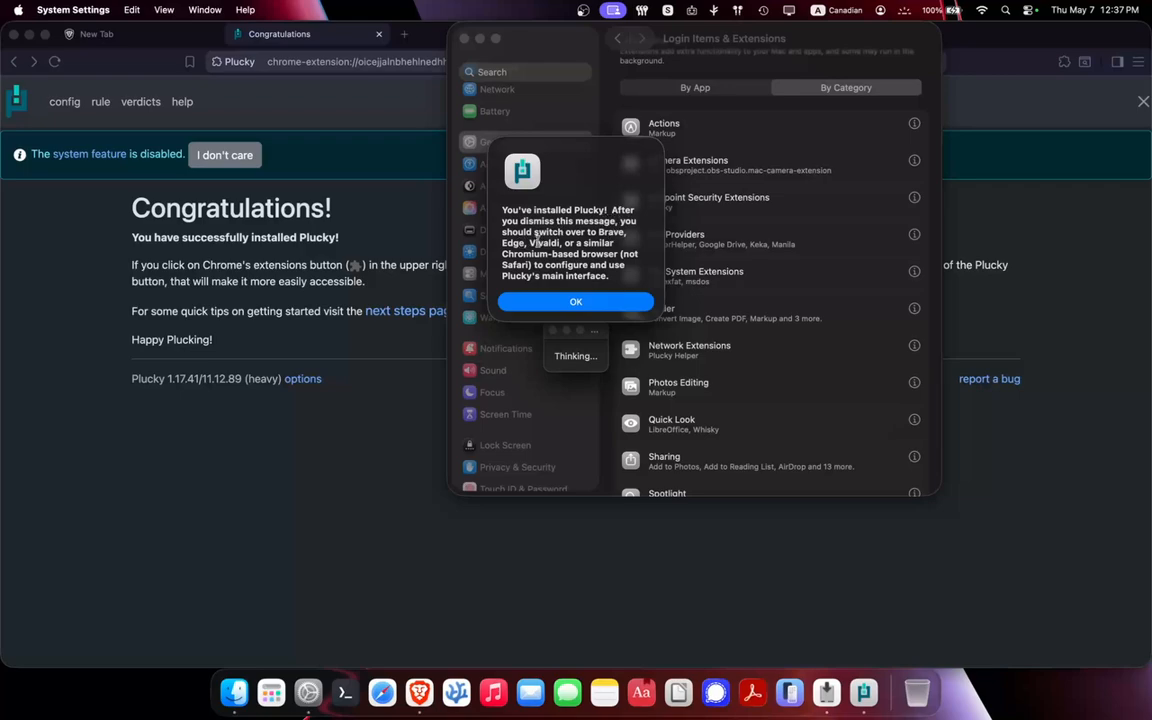
Dismiss Plucky's installation message and bring Brave's Congratulations page to the front
left_click(585, 303)
left_click(553, 586)
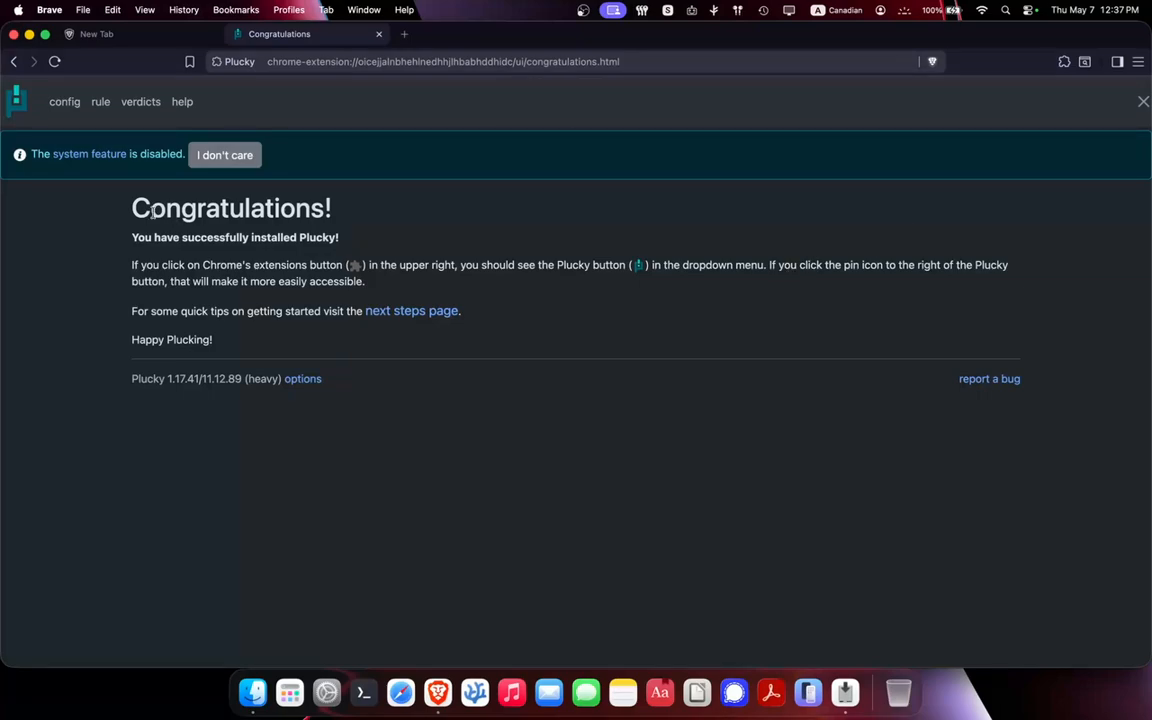
left_click_drag(128, 208, 350, 208)
left_click(350, 208)
Pin the Plucky extension to the Brave toolbar and close the extensions list
left_click(1064, 62)
left_click(1019, 347)
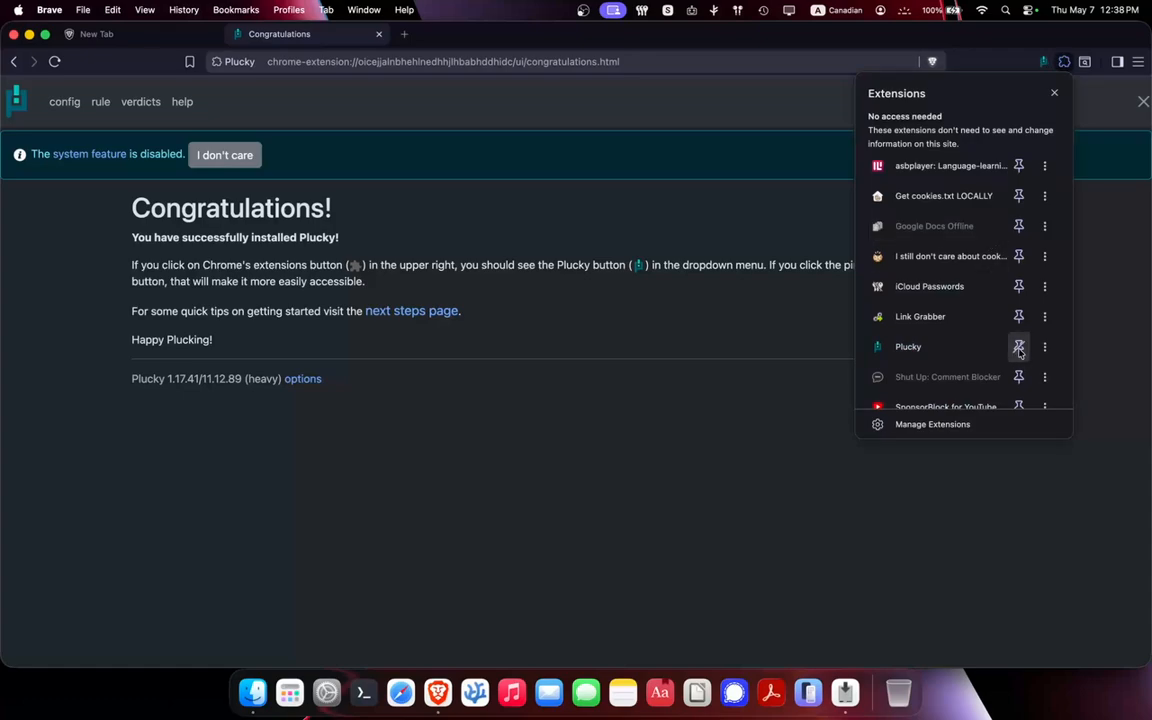
left_click(1135, 273)
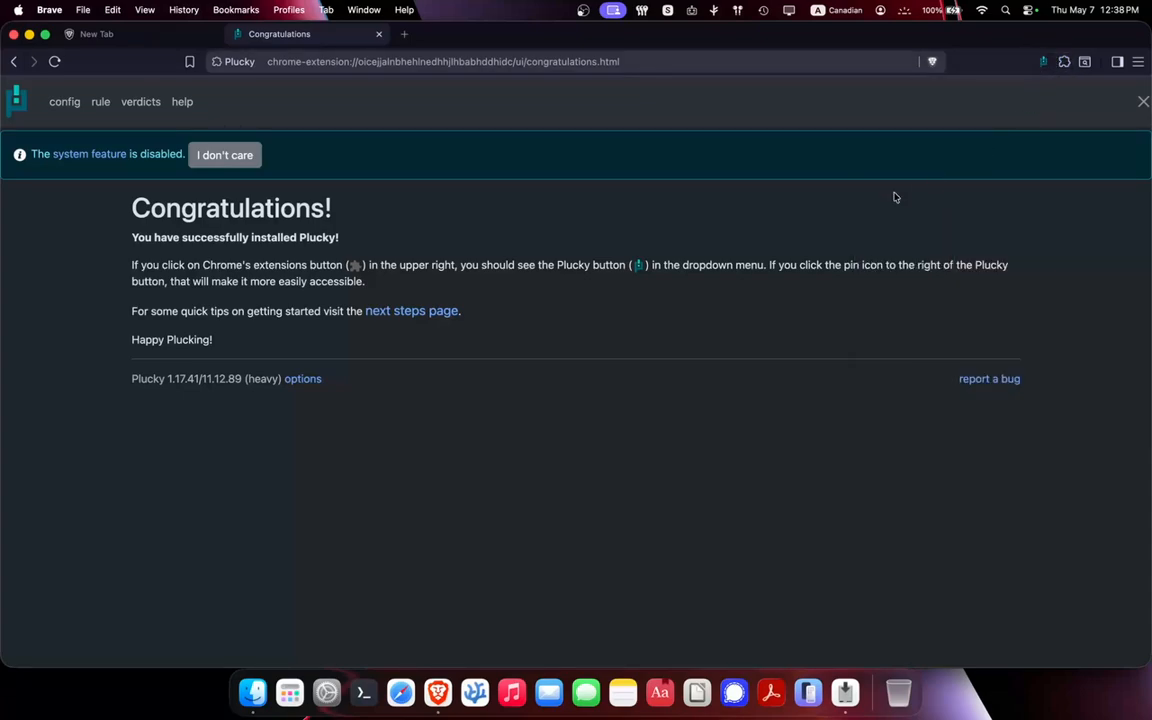
Open Plucky's configuration page and bring up its System Feature settings
mouse_move(37, 154)
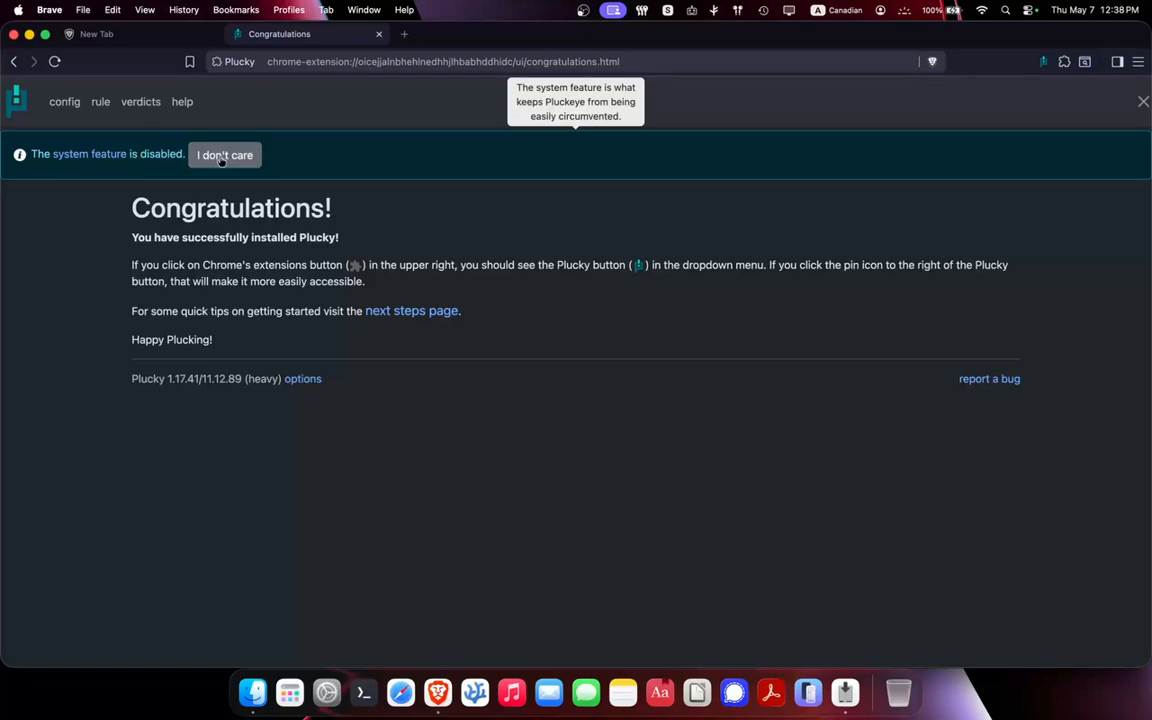
left_click(64, 103)
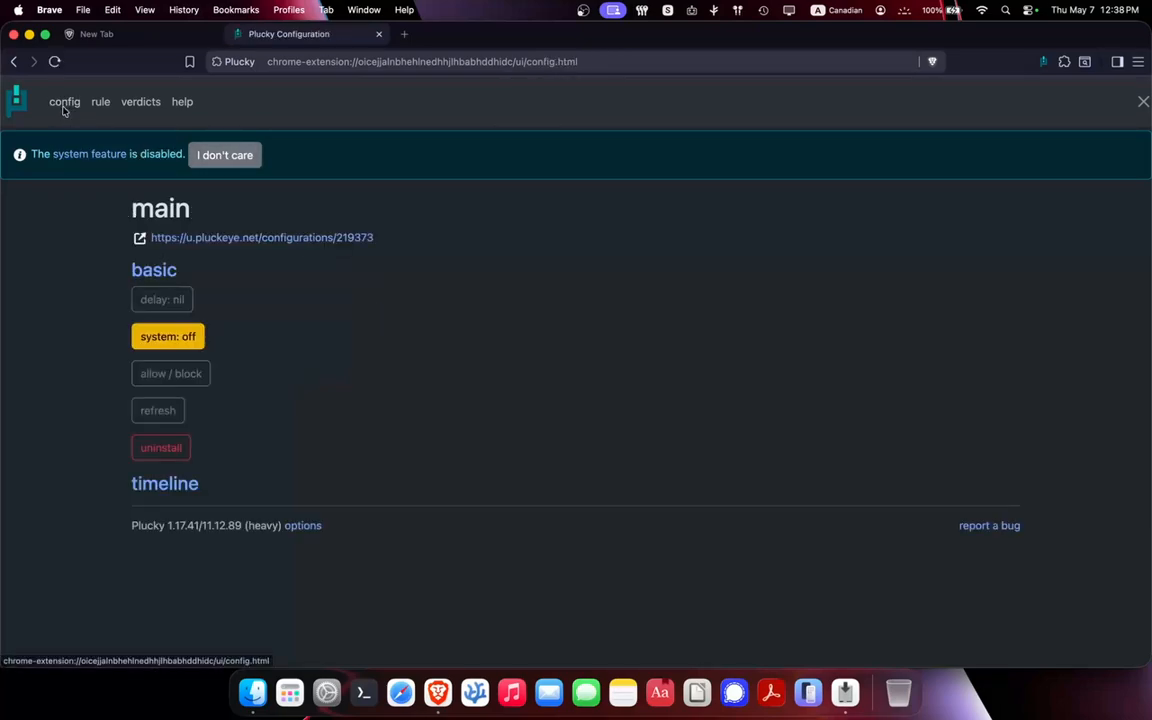
left_click(170, 338)
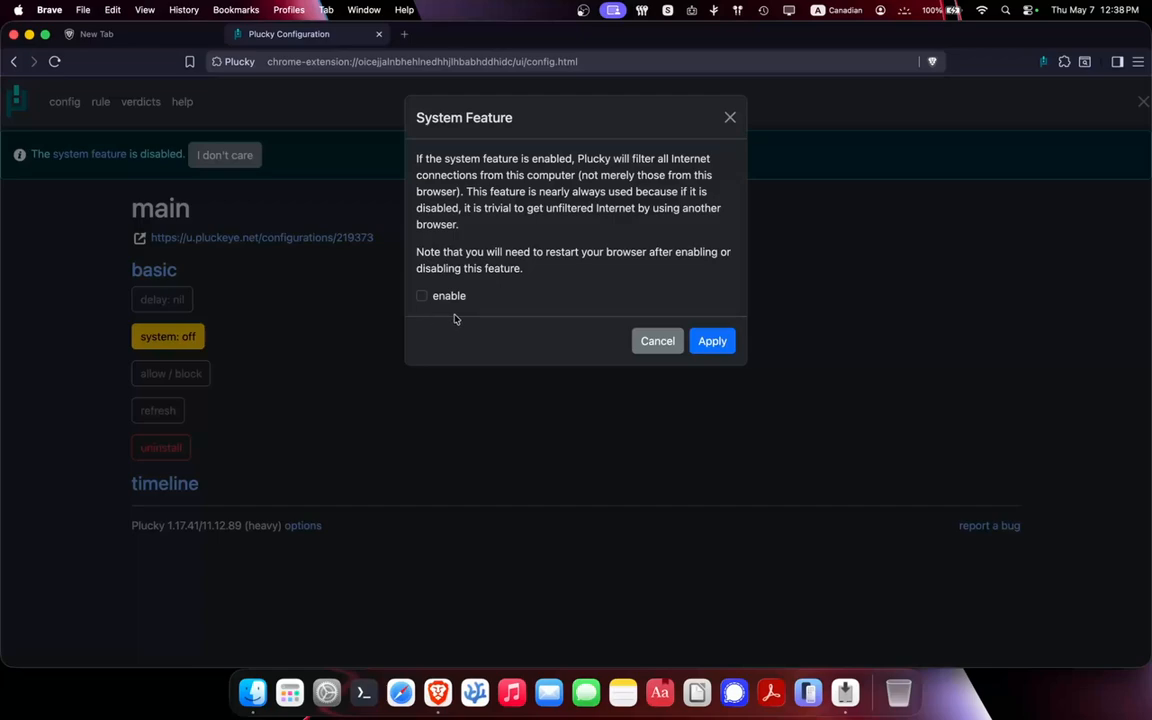
Switch to Safari and open the Google home page
left_click(400, 692)
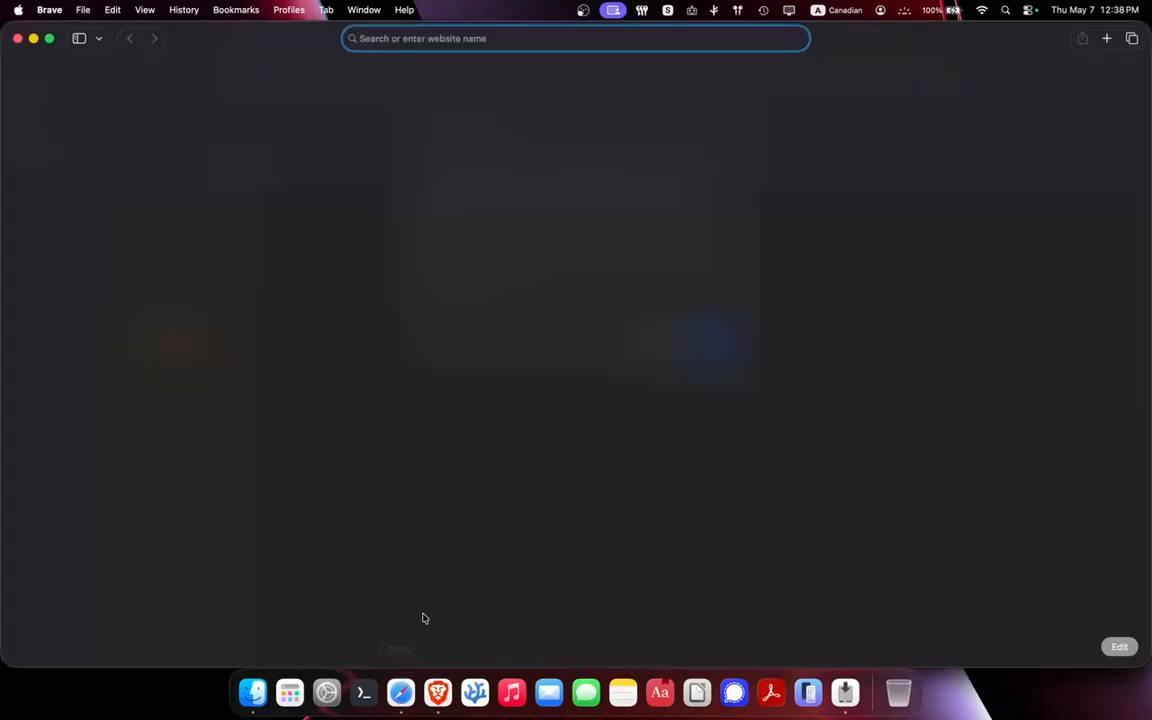
left_click(477, 316)
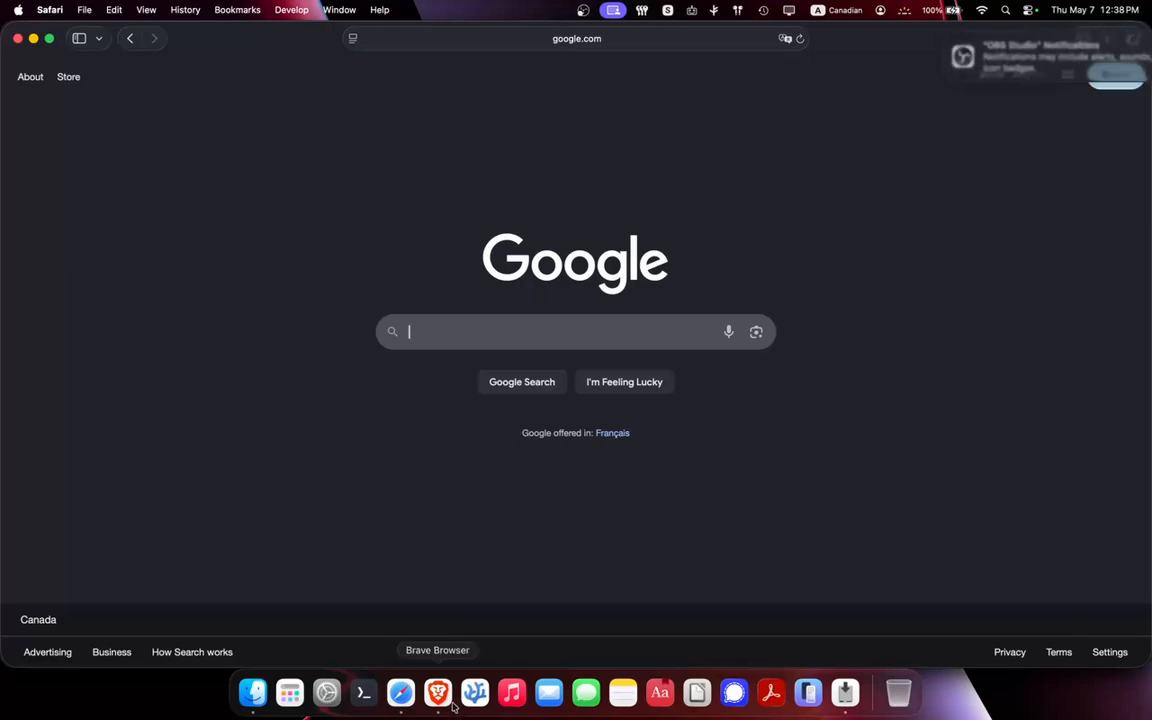
Switch back to Brave, enable Plucky's system feature, and apply the change
left_click(437, 692)
left_click(422, 296)
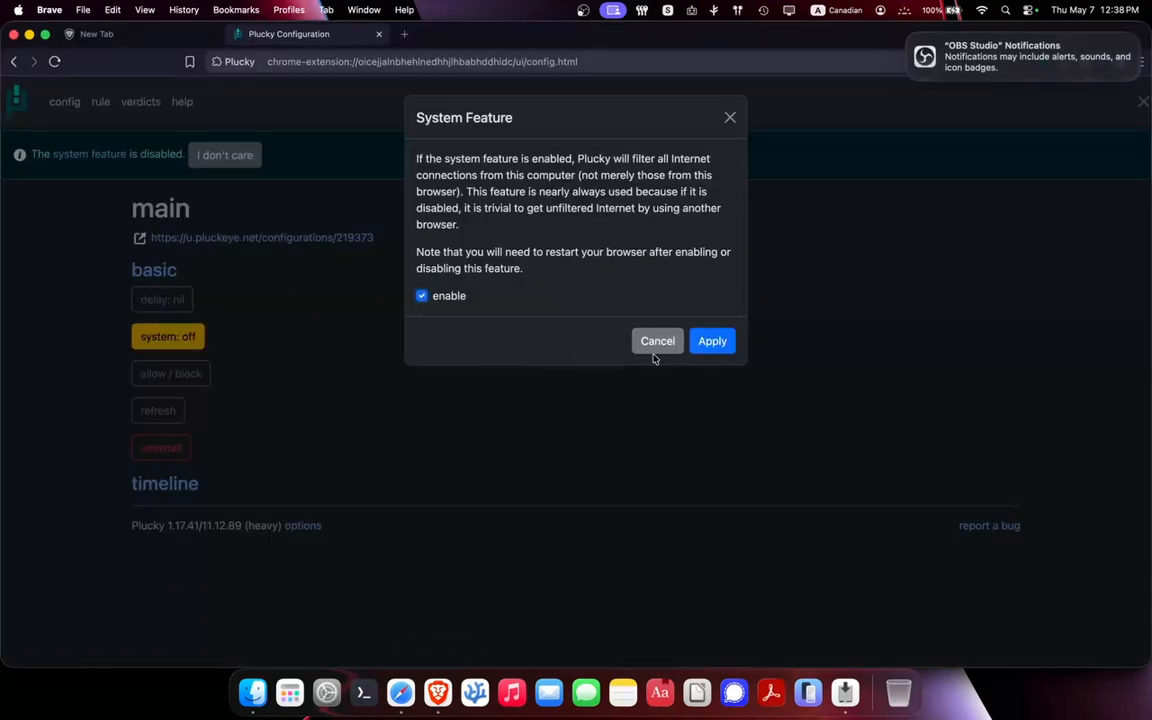
left_click(712, 341)
Quit both Safari and Brave so the system feature change can take effect
right_click(400, 692)
left_click(410, 640)
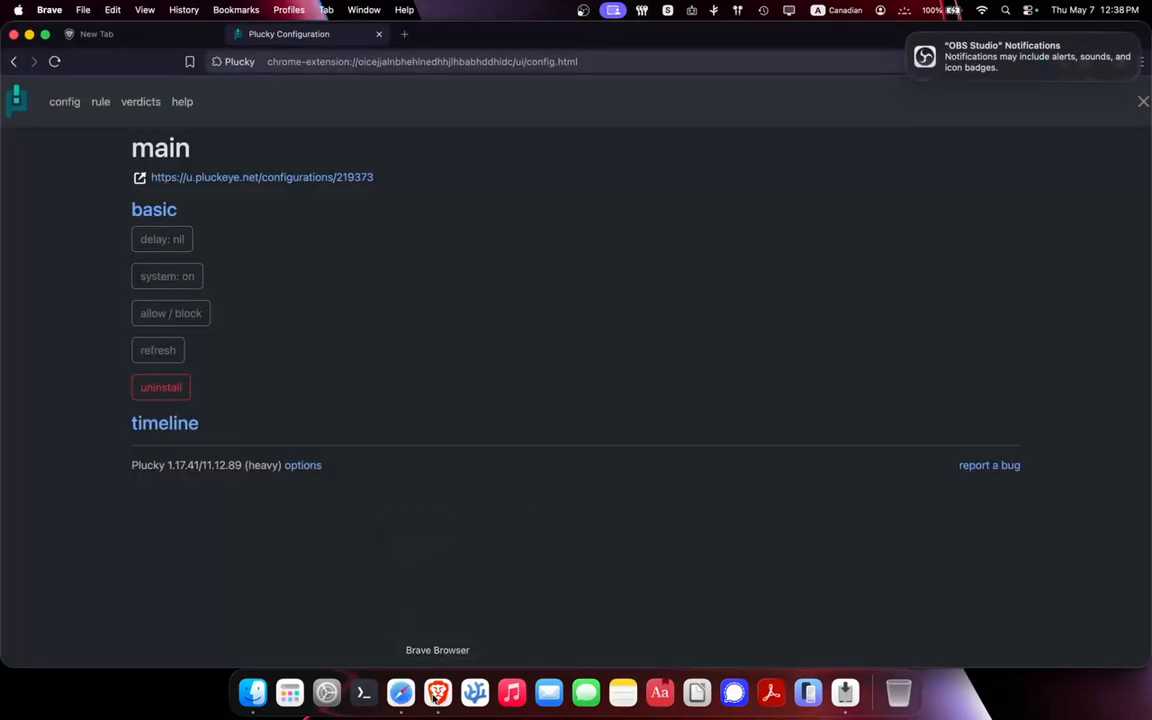
right_click(437, 695)
left_click(443, 640)
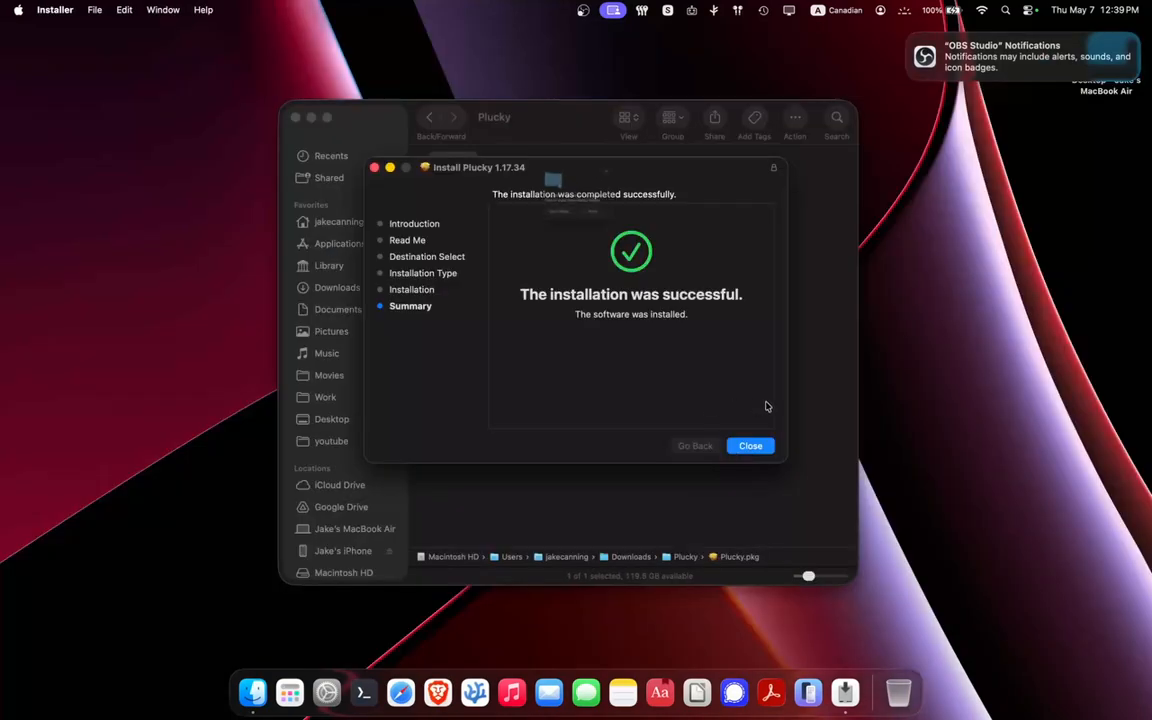
Keep the Plucky installer package, check for PluckyHelper and Plucky in the Applications folder, and minimize the Finder window
left_click(557, 237)
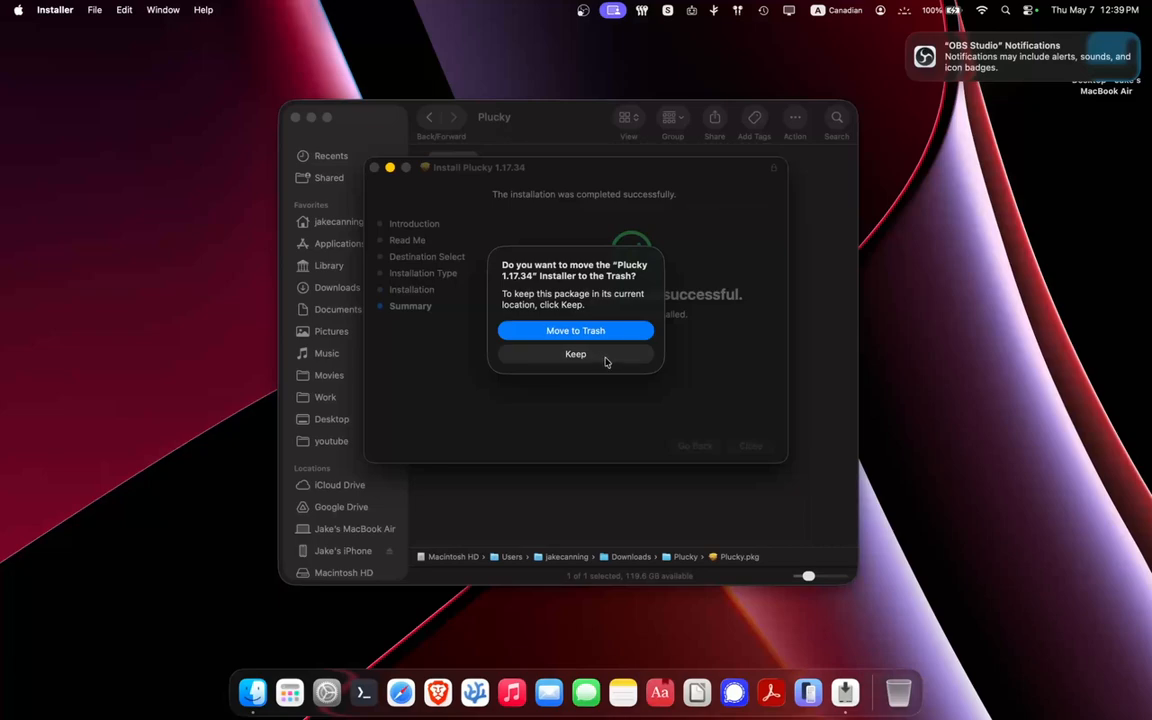
left_click(605, 362)
left_click(322, 244)
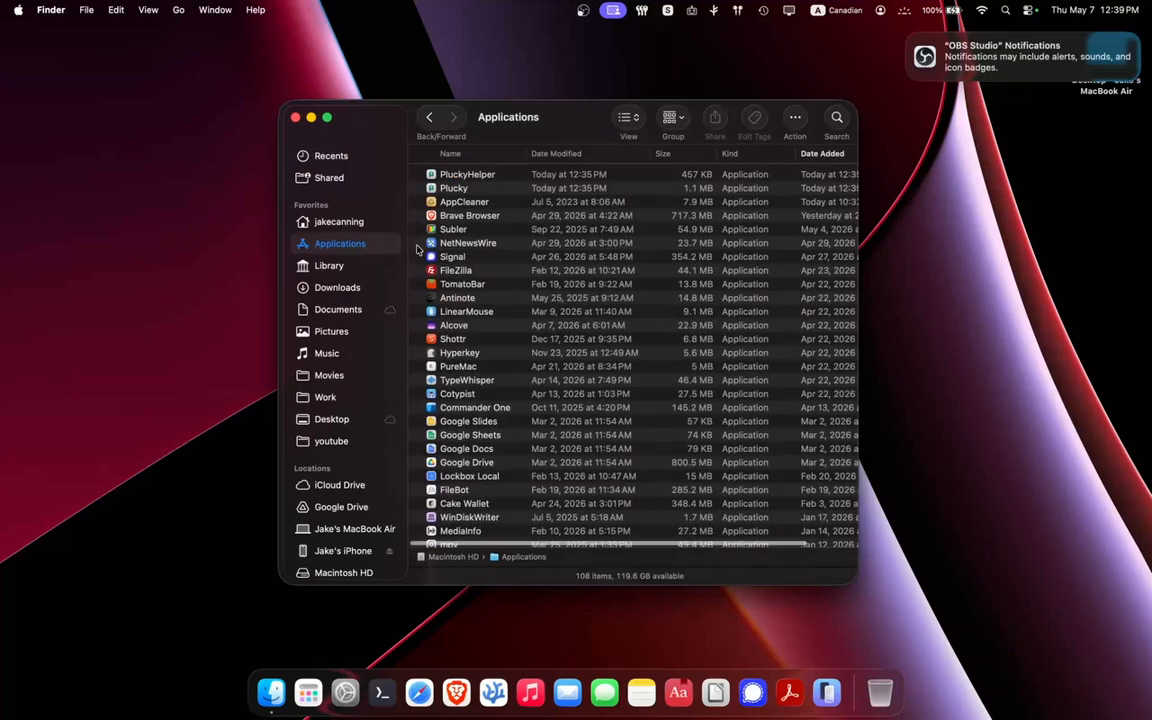
left_click(466, 175)
left_click(470, 188)
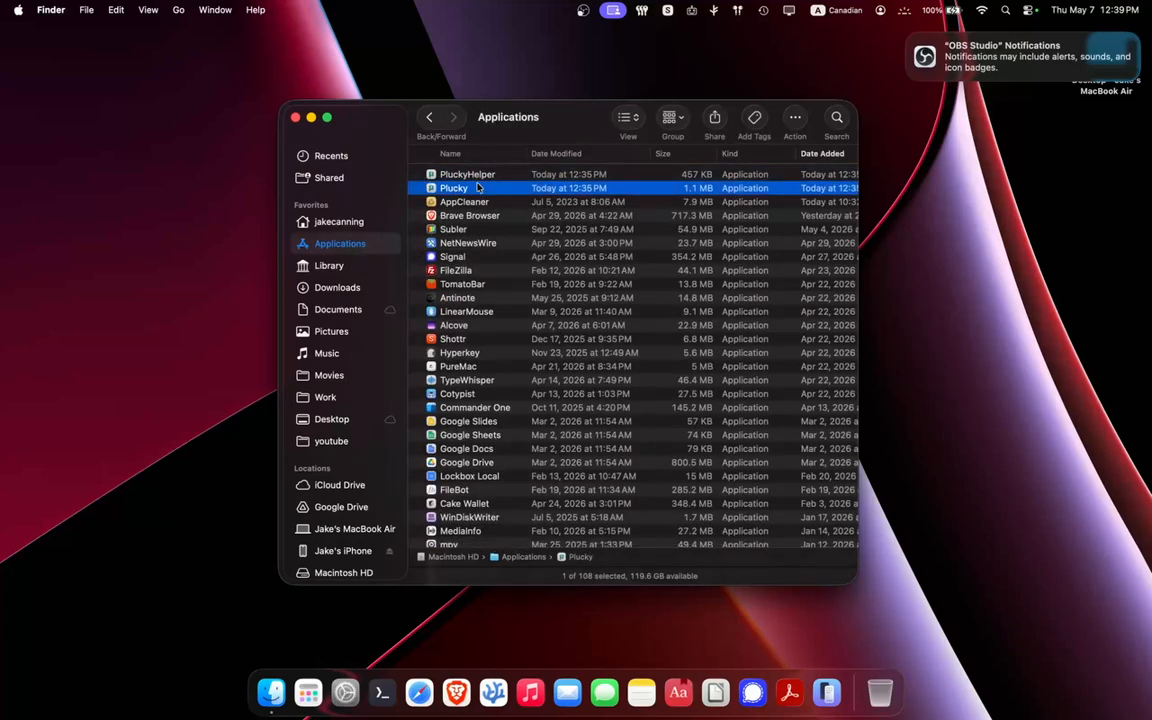
left_click(486, 176)
left_click(455, 189)
left_click(311, 118)
Switch to Safari and remove all stored website data through its privacy settings
left_click(420, 692)
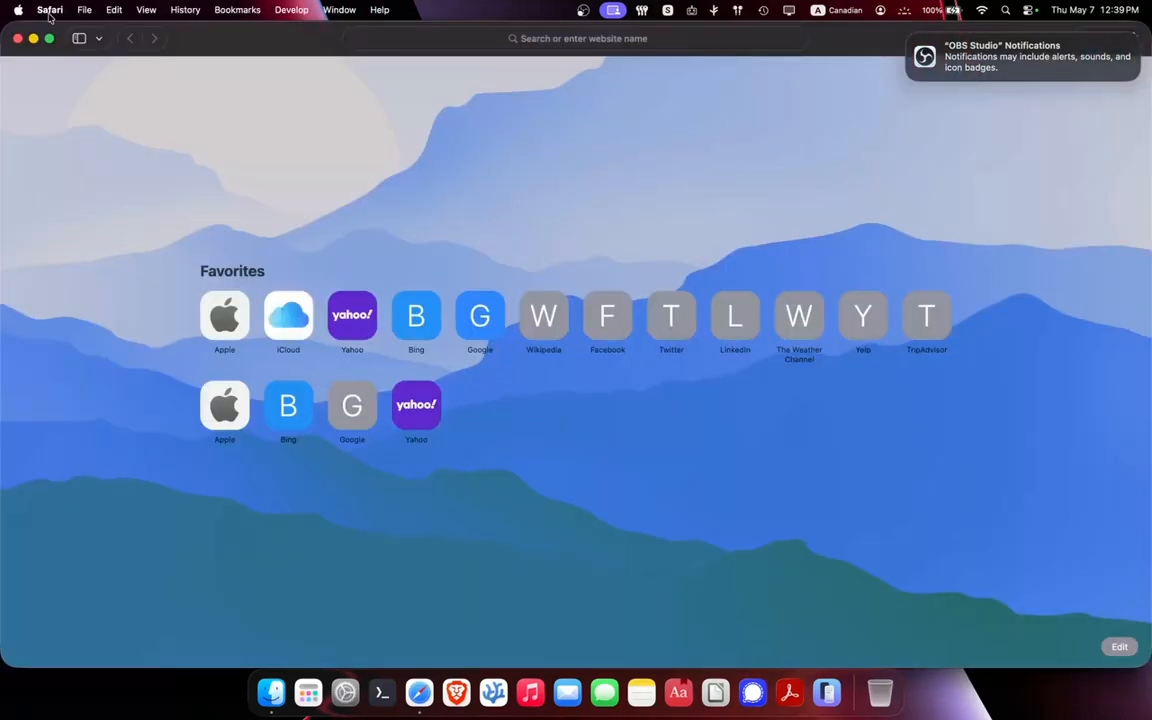
left_click(50, 11)
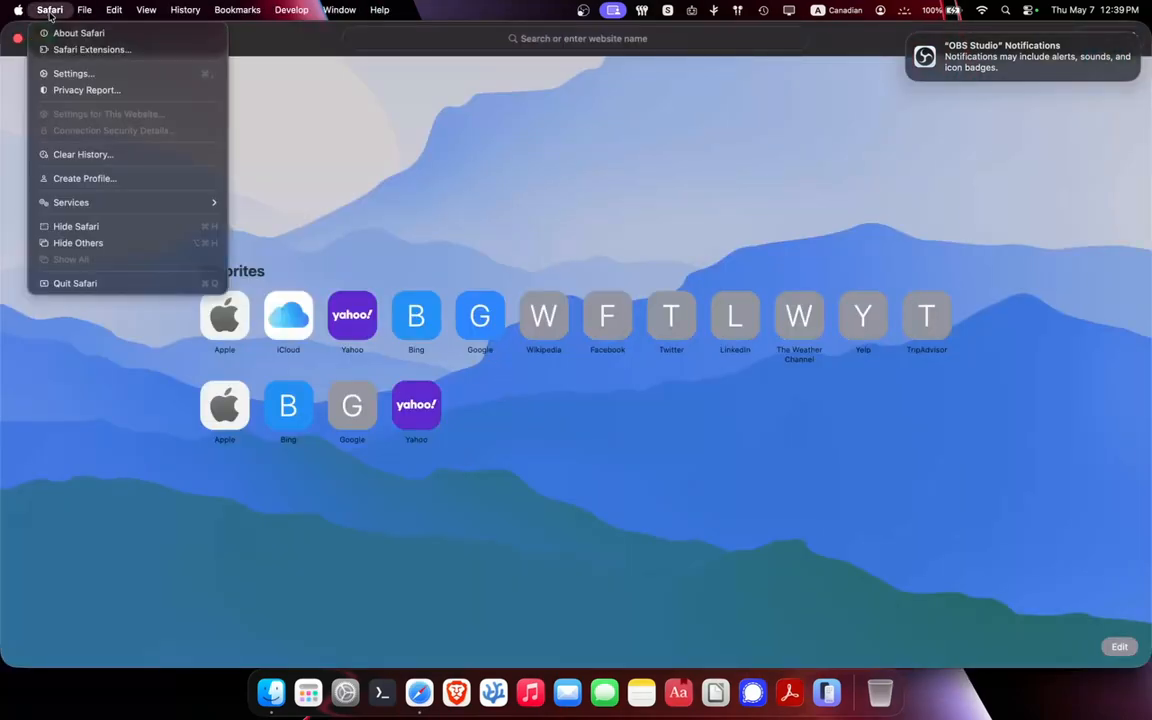
left_click(72, 74)
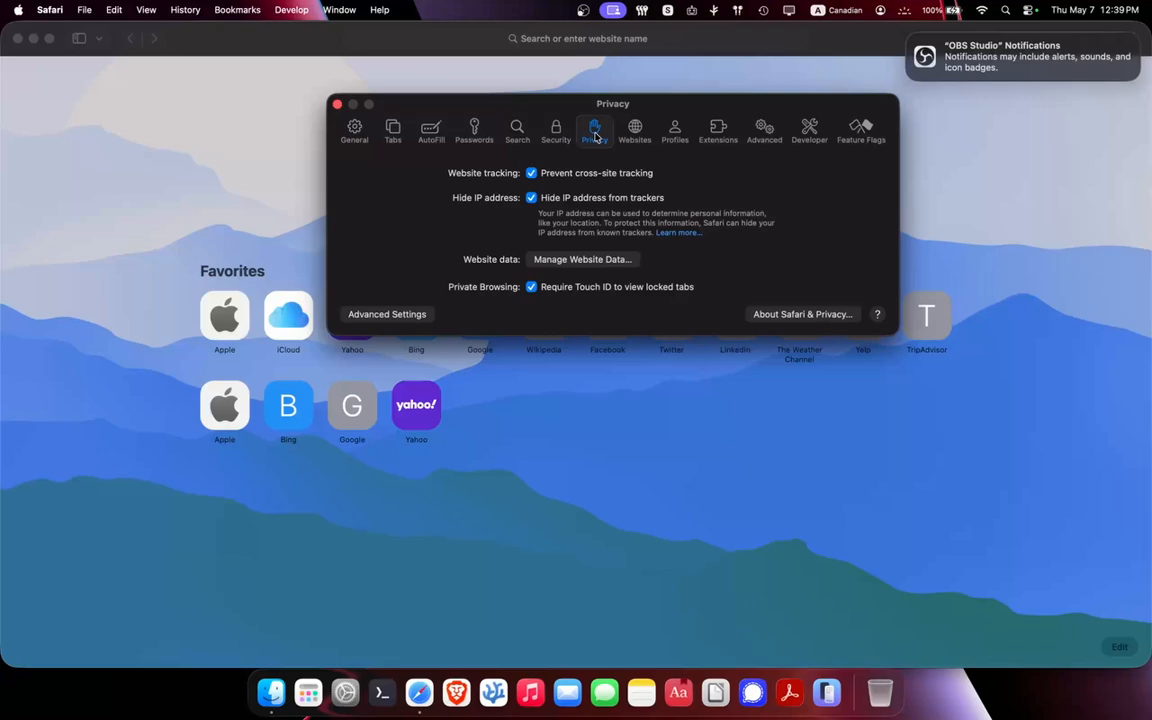
left_click(545, 259)
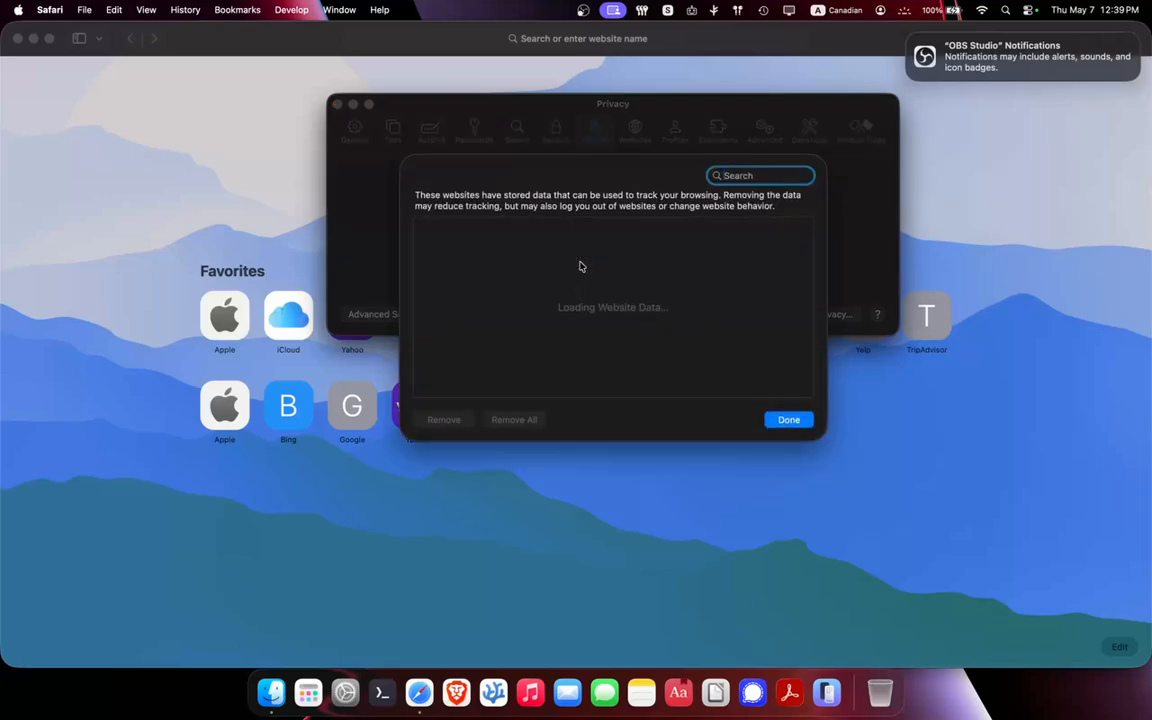
left_click(528, 421)
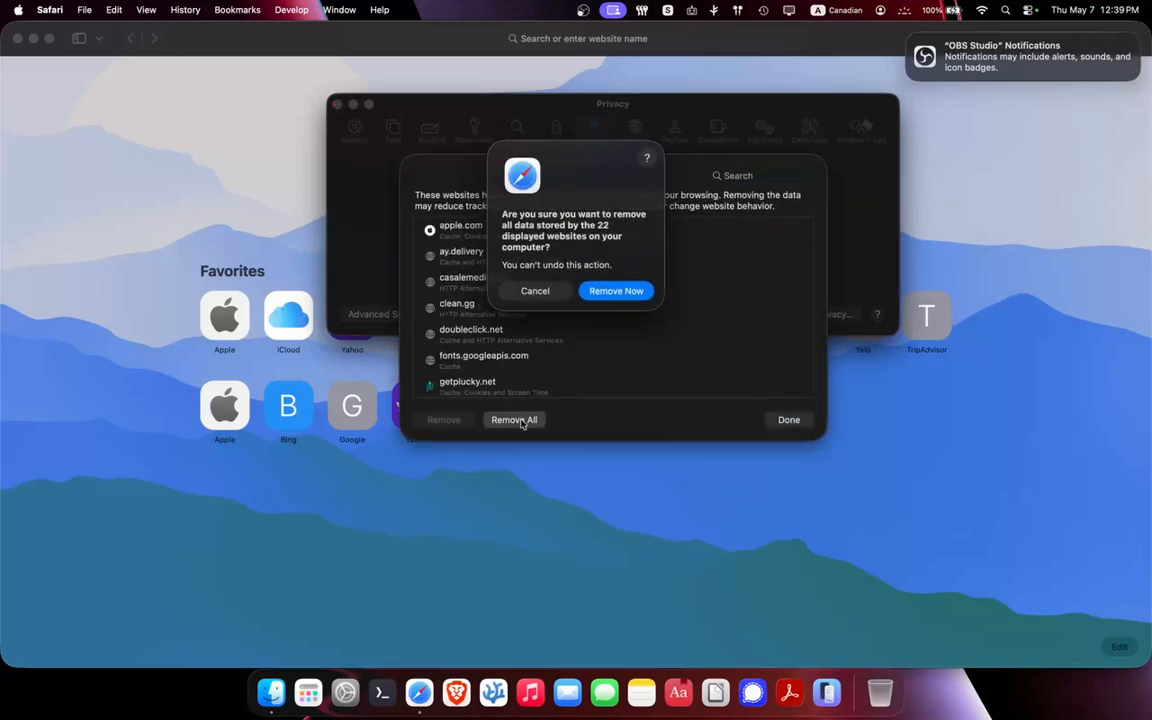
left_click(611, 291)
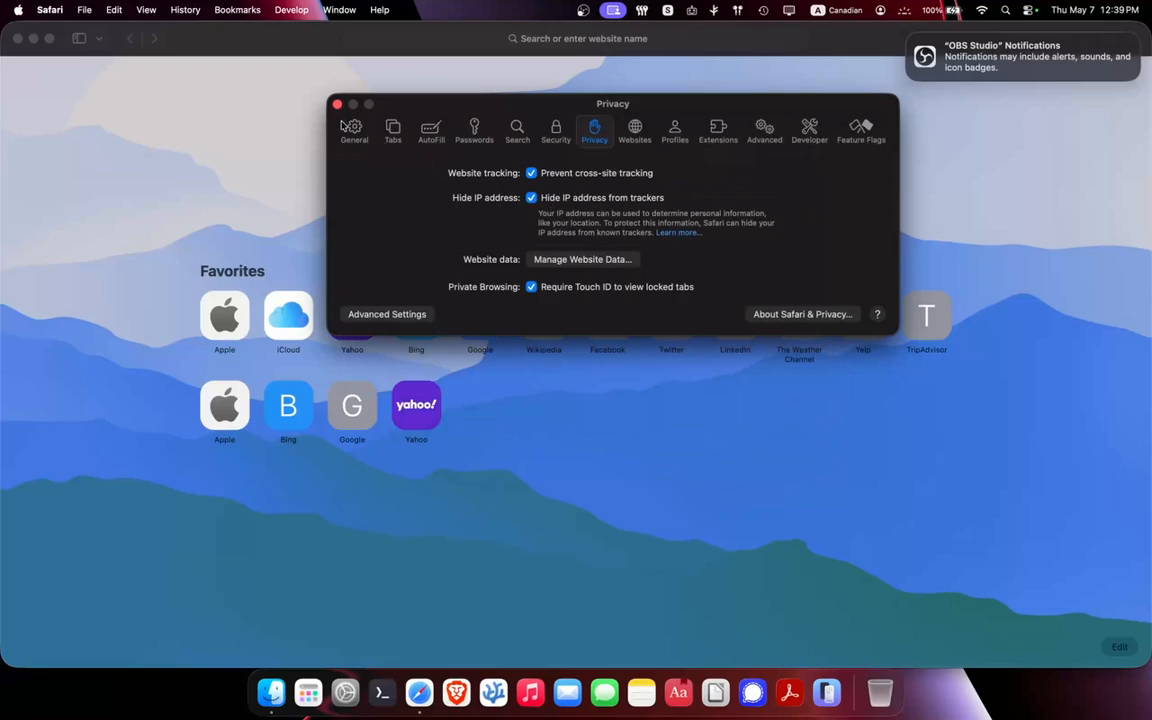
left_click(337, 104)
Test the filter by opening the Google favorite in Safari, and close the window
left_click(481, 317)
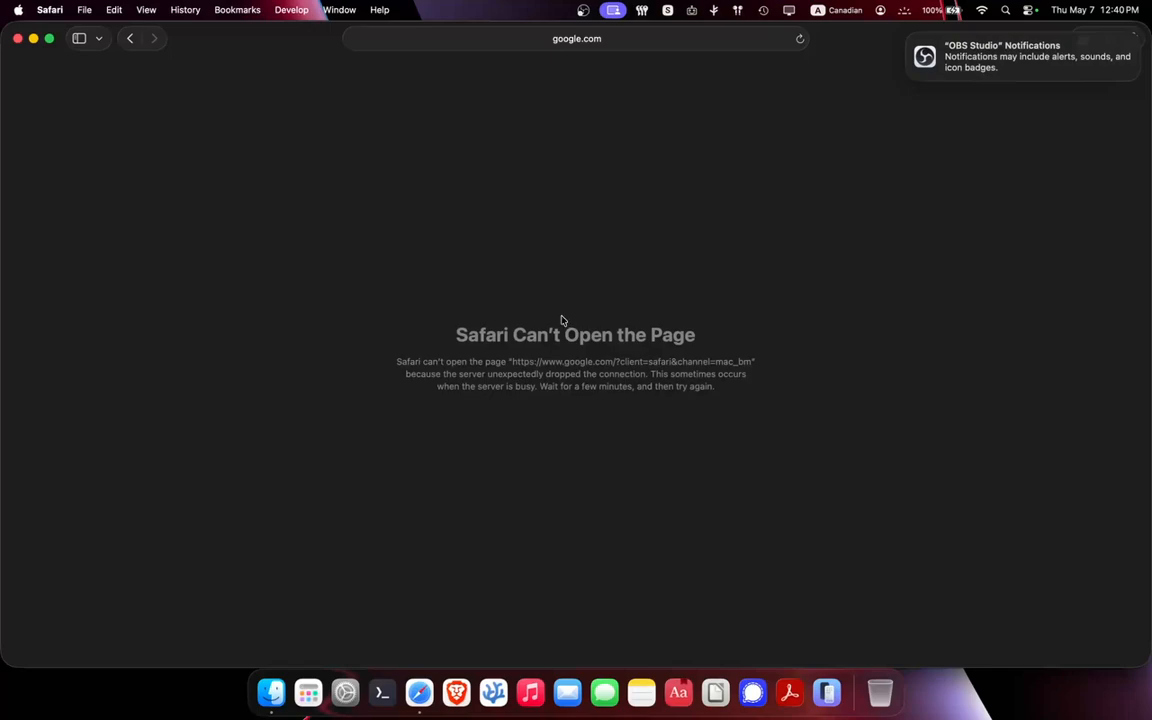
key("super+w")
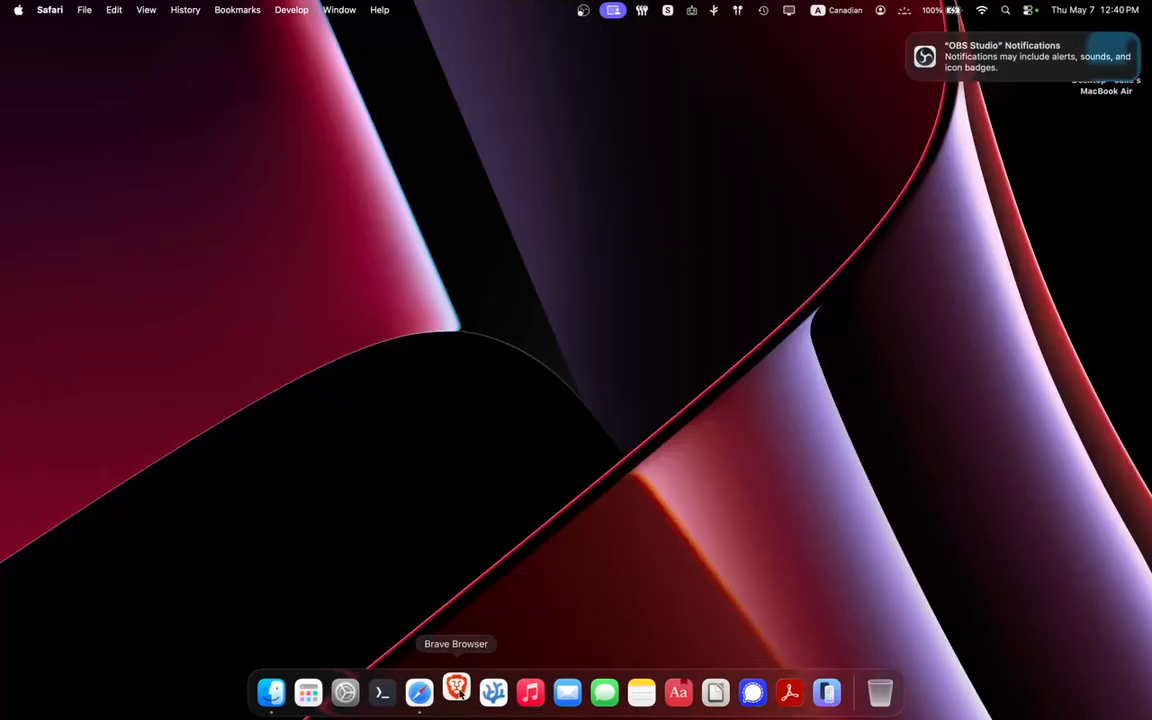
Switch to Brave and open the base configuration choices from the main configuration's page on the Plucky site
left_click(457, 690)
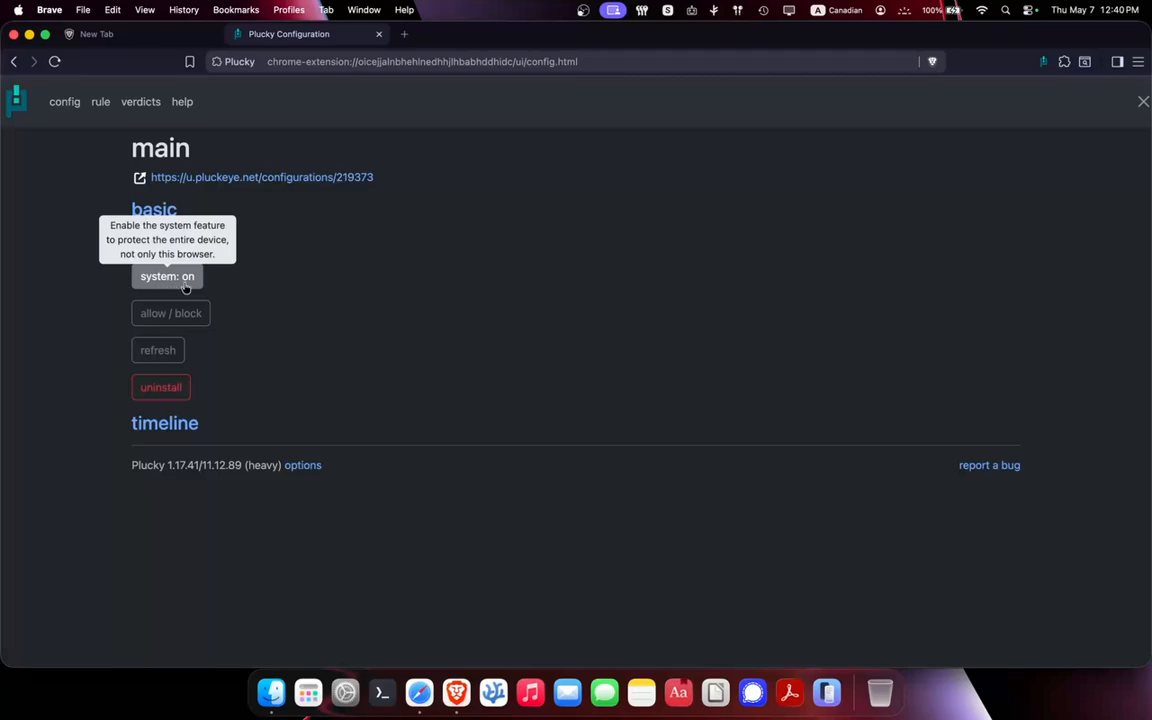
left_click(325, 179)
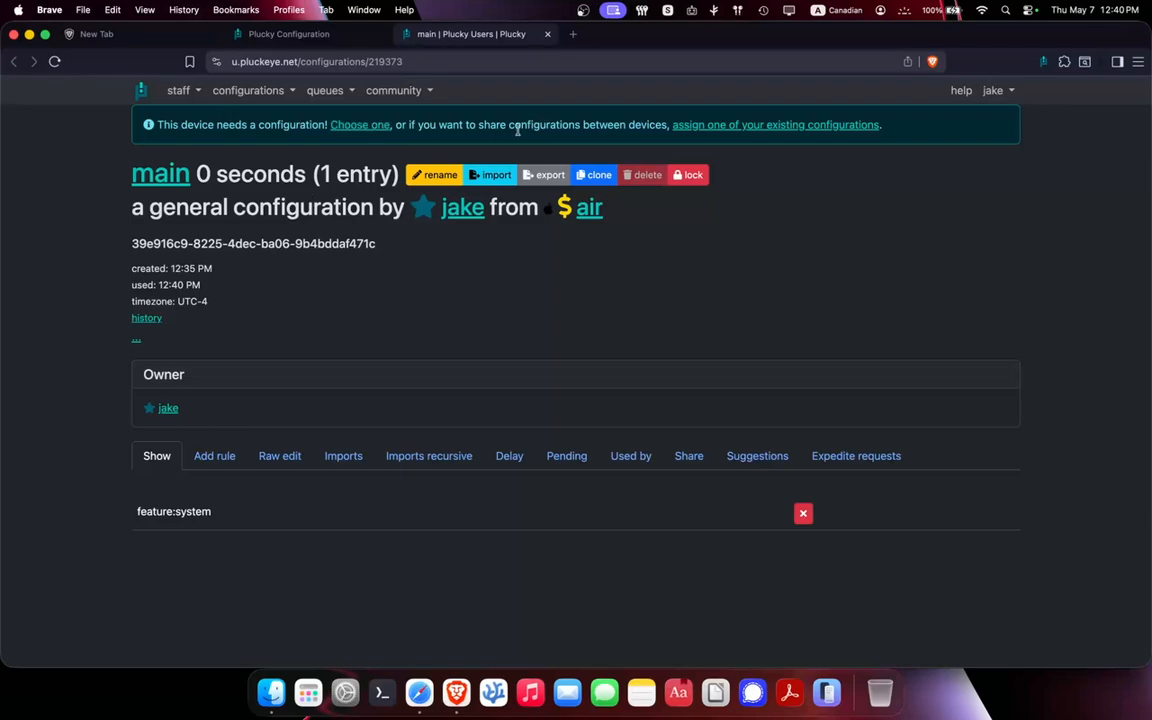
left_click(350, 125)
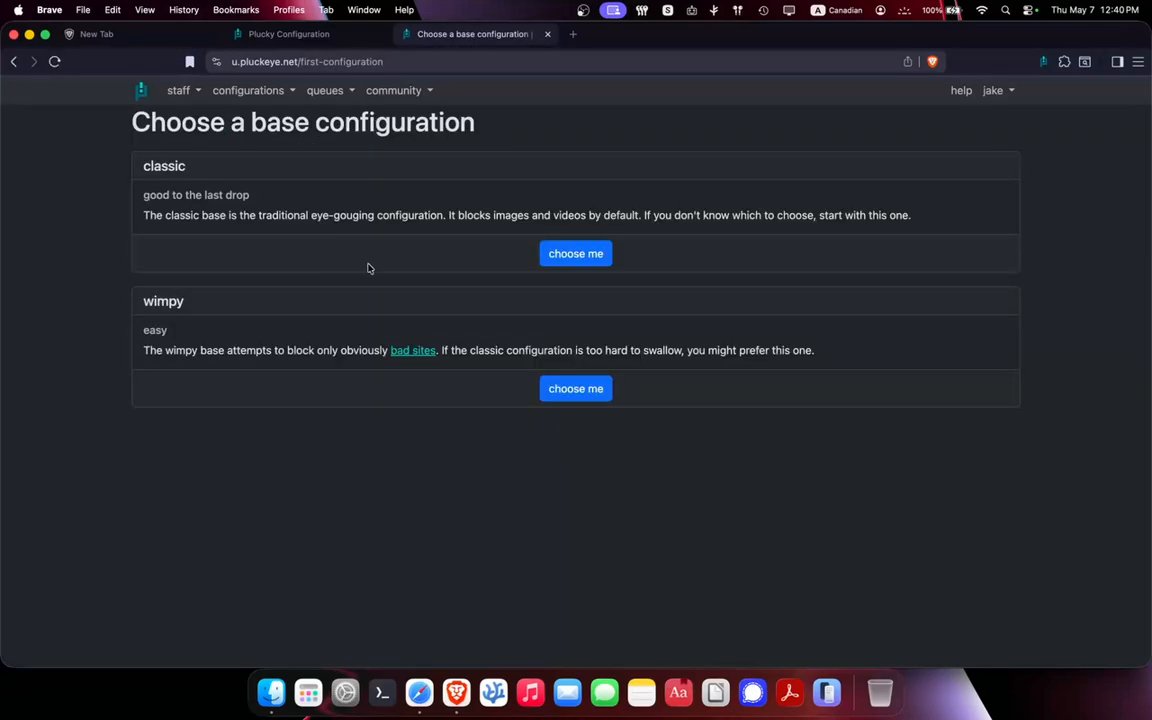
Compare the descriptions of the classic and wimpy base configurations and choose classic
double_click(148, 165)
left_click(137, 180)
left_click_drag(447, 215, 844, 217)
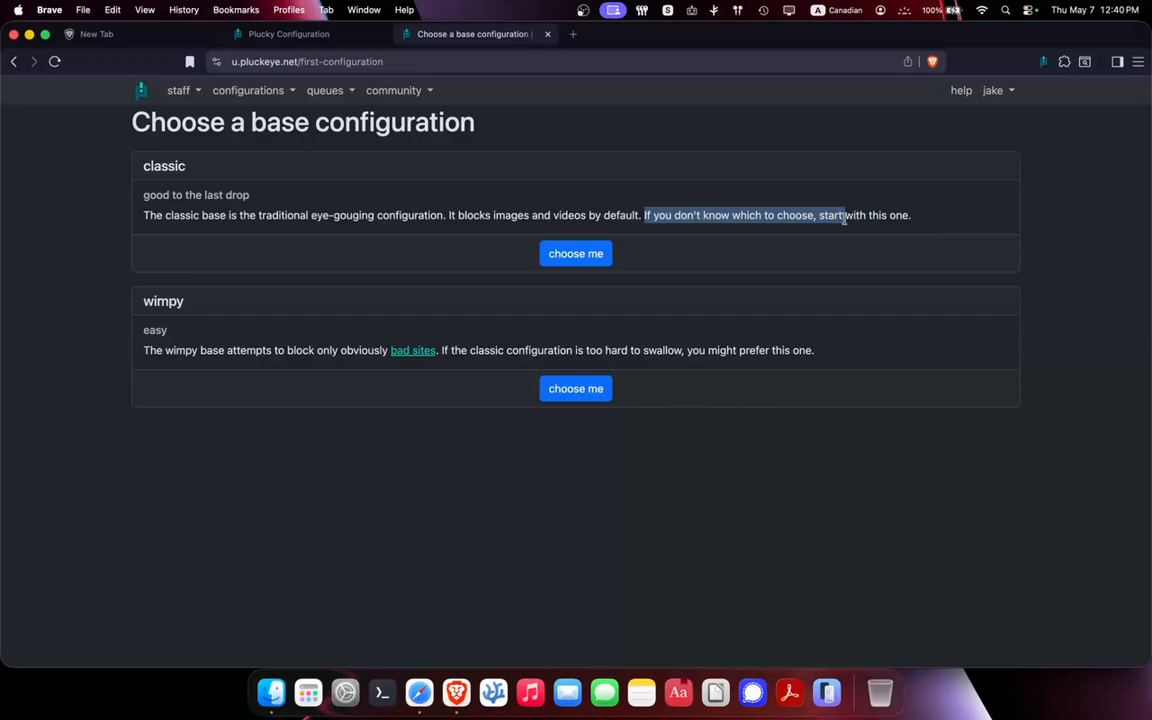
left_click(844, 217)
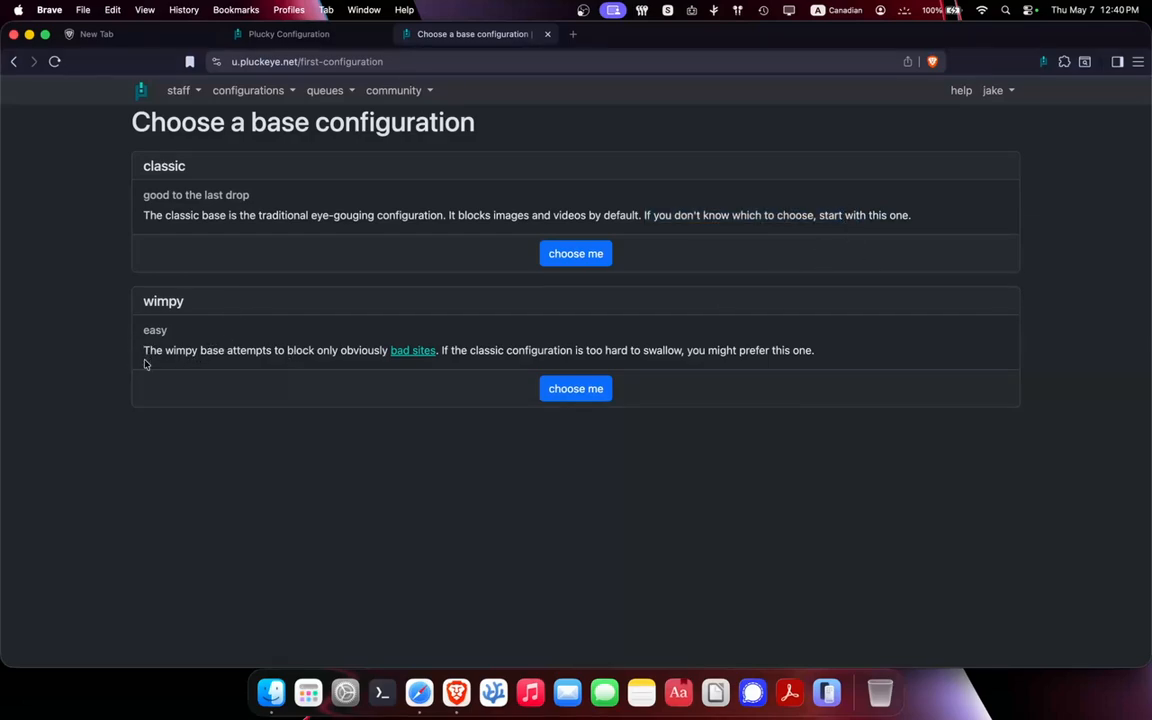
left_click_drag(143, 351, 440, 351)
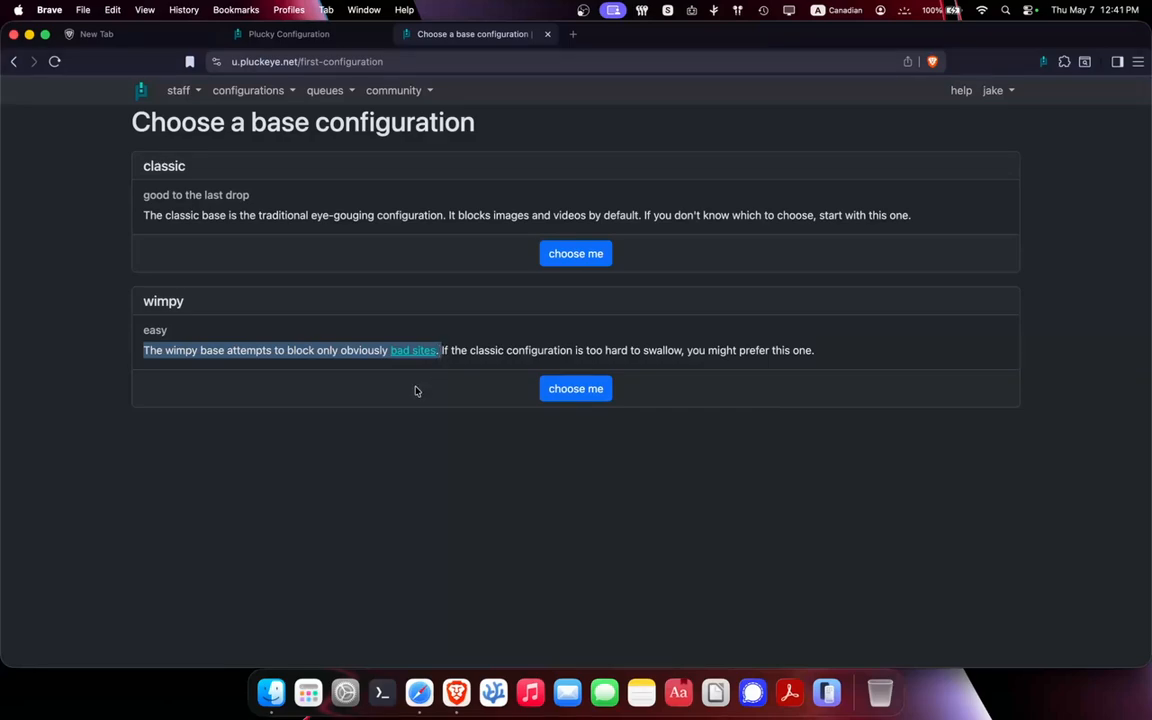
left_click(307, 376)
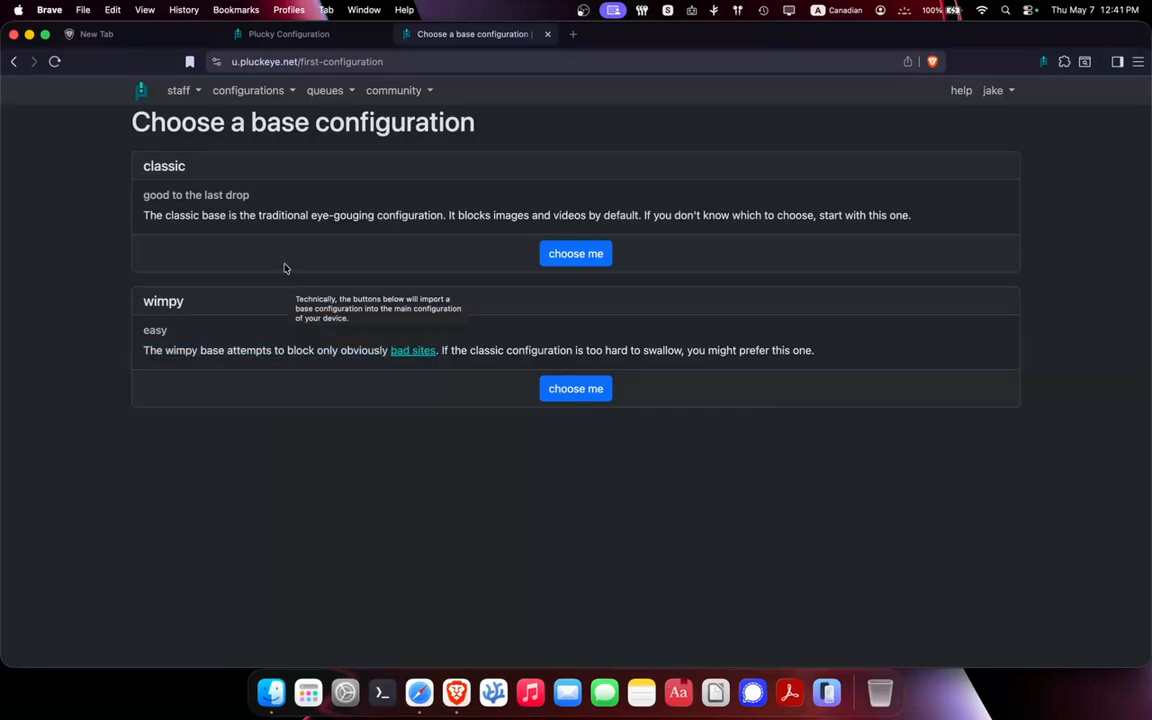
left_click(574, 254)
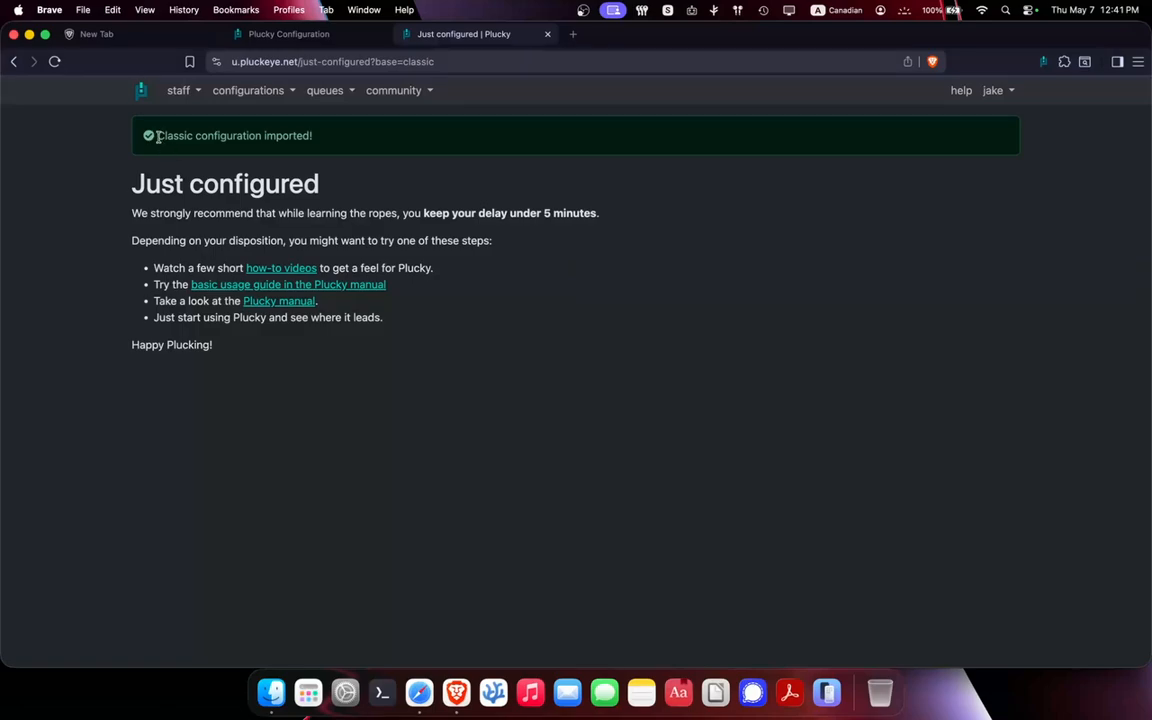
Read the delay recommendation on the Just configured page and look up "delay" in the Plucky manual in a separate tab
left_click_drag(160, 133, 318, 137)
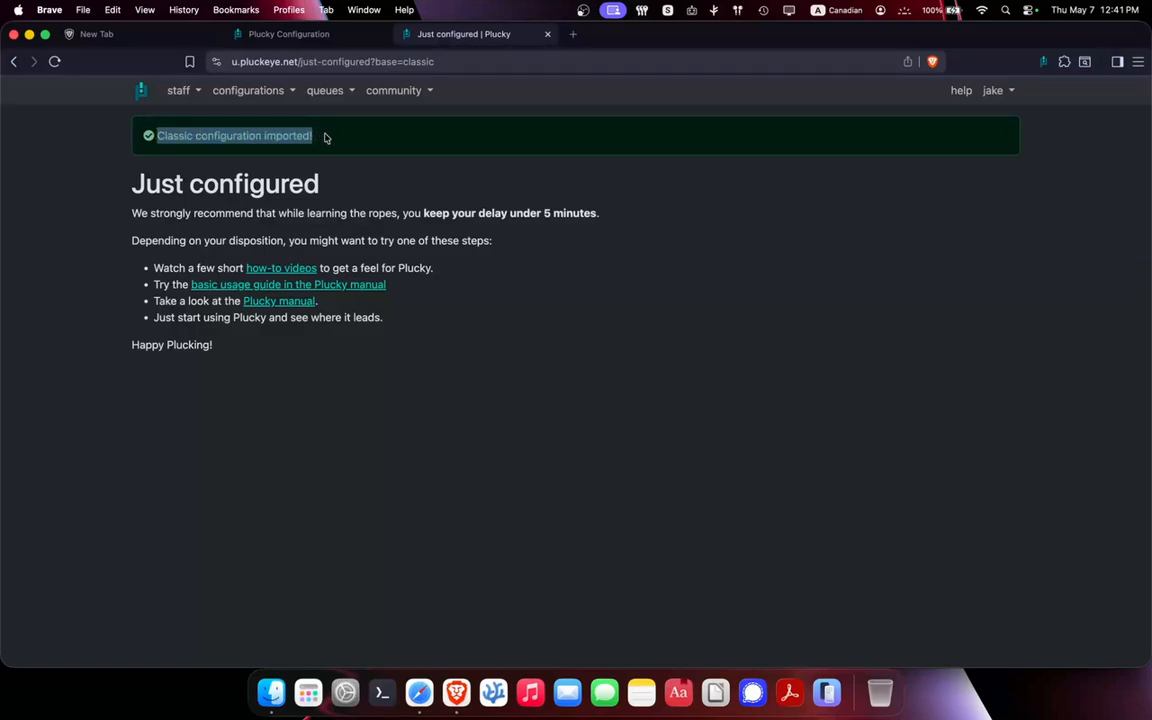
left_click(325, 137)
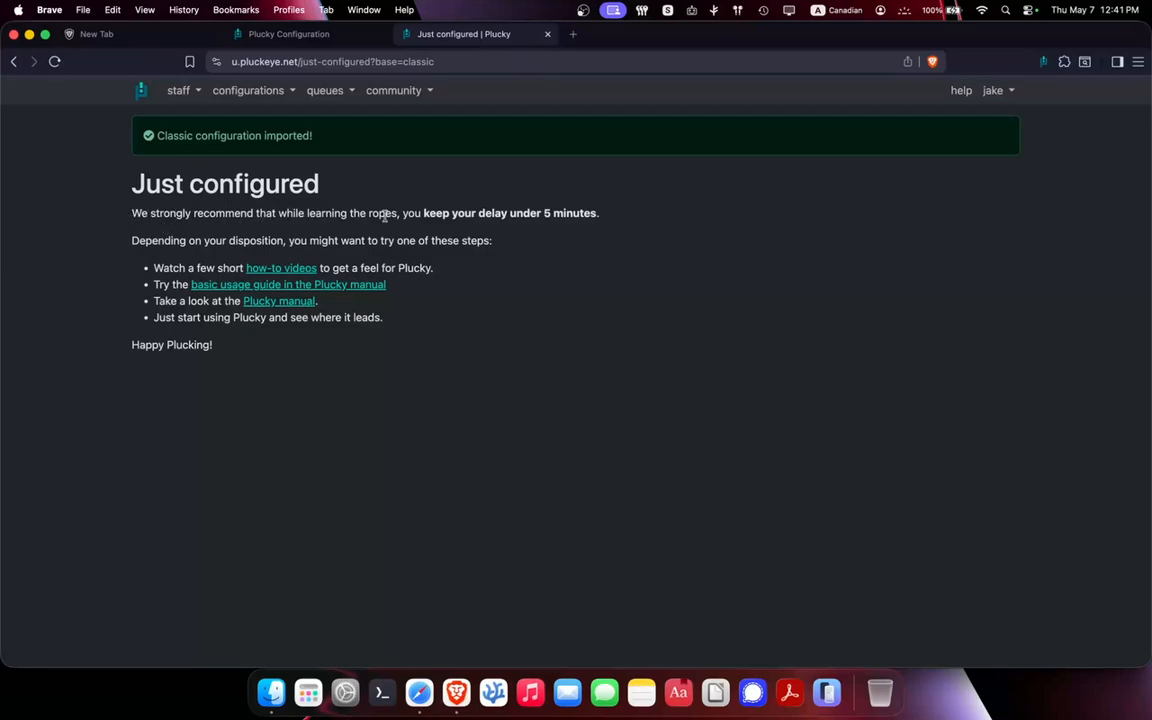
left_click_drag(425, 213, 589, 213)
left_click(589, 213)
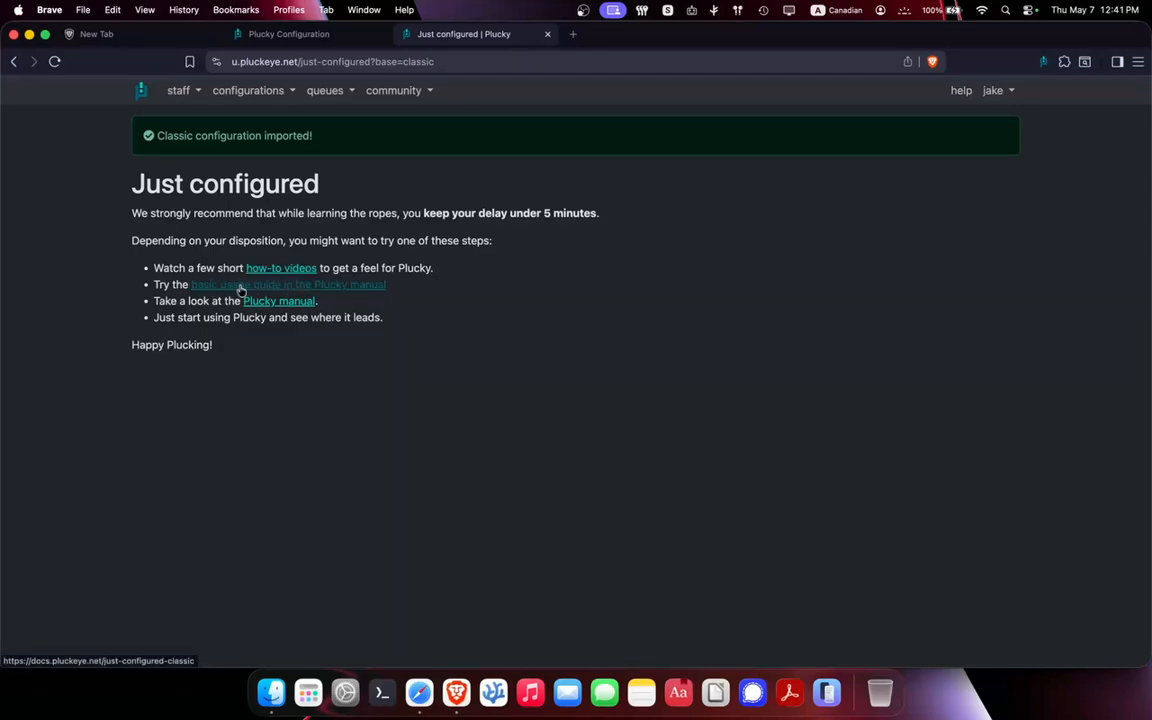
right_click(295, 303)
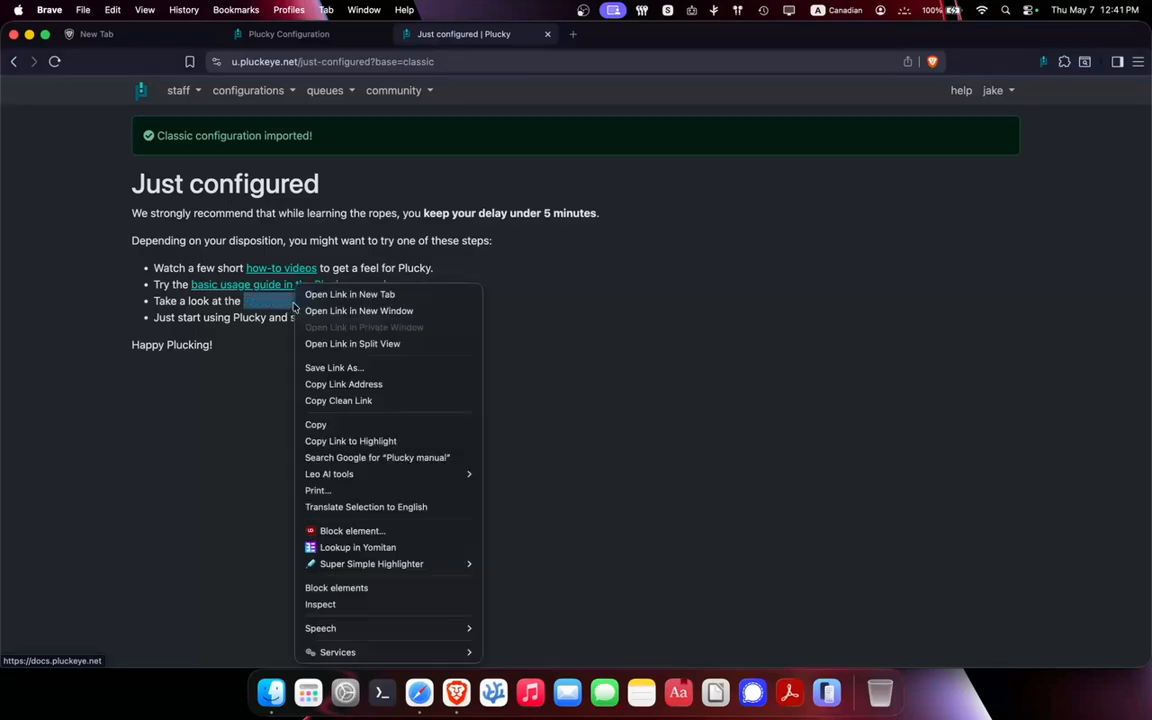
left_click(305, 293)
left_click(630, 36)
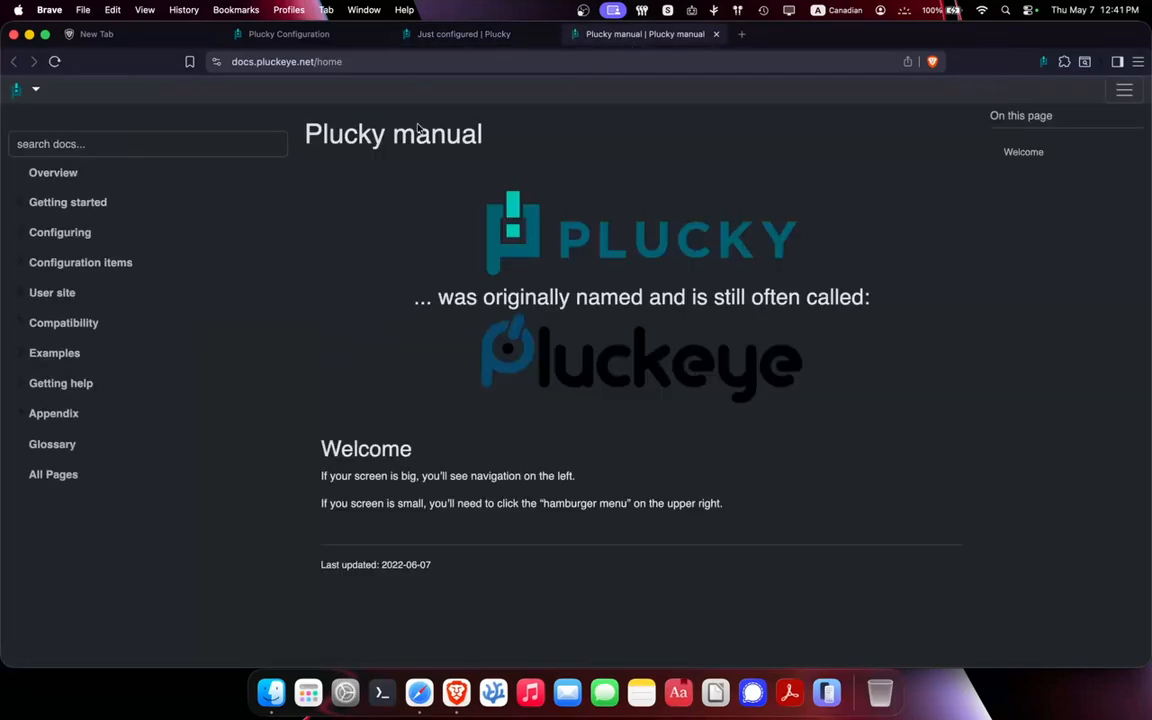
left_click(87, 144)
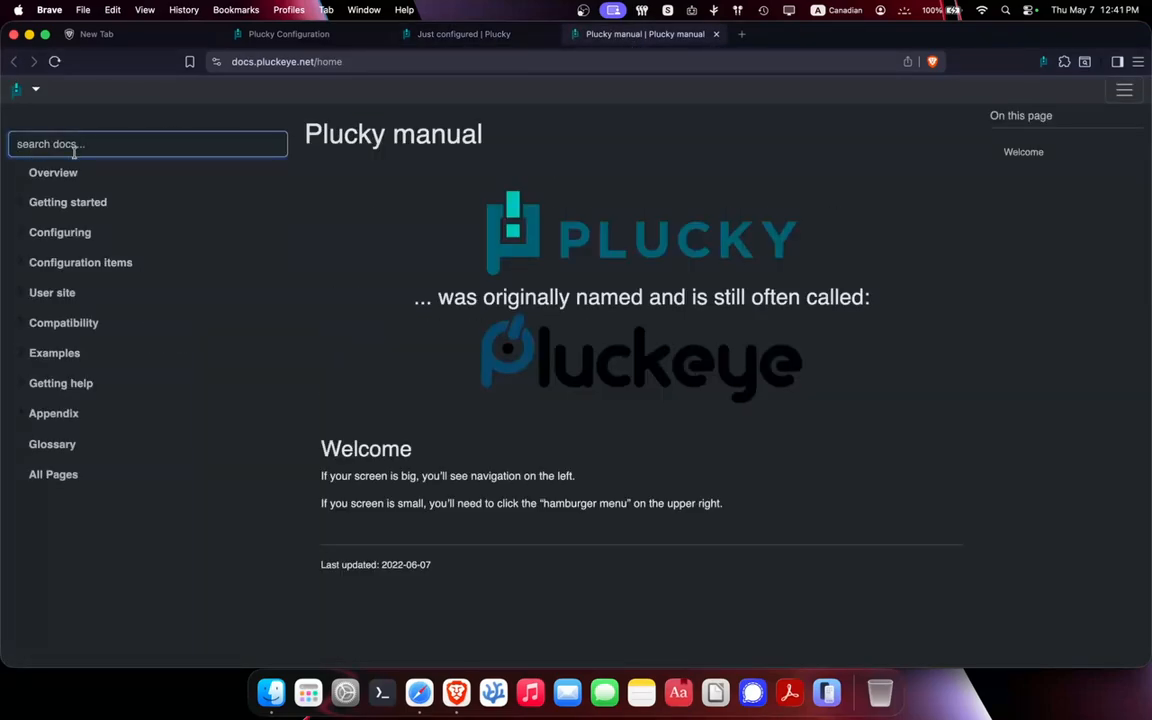
type("delay")
key("Return")
left_click(334, 193)
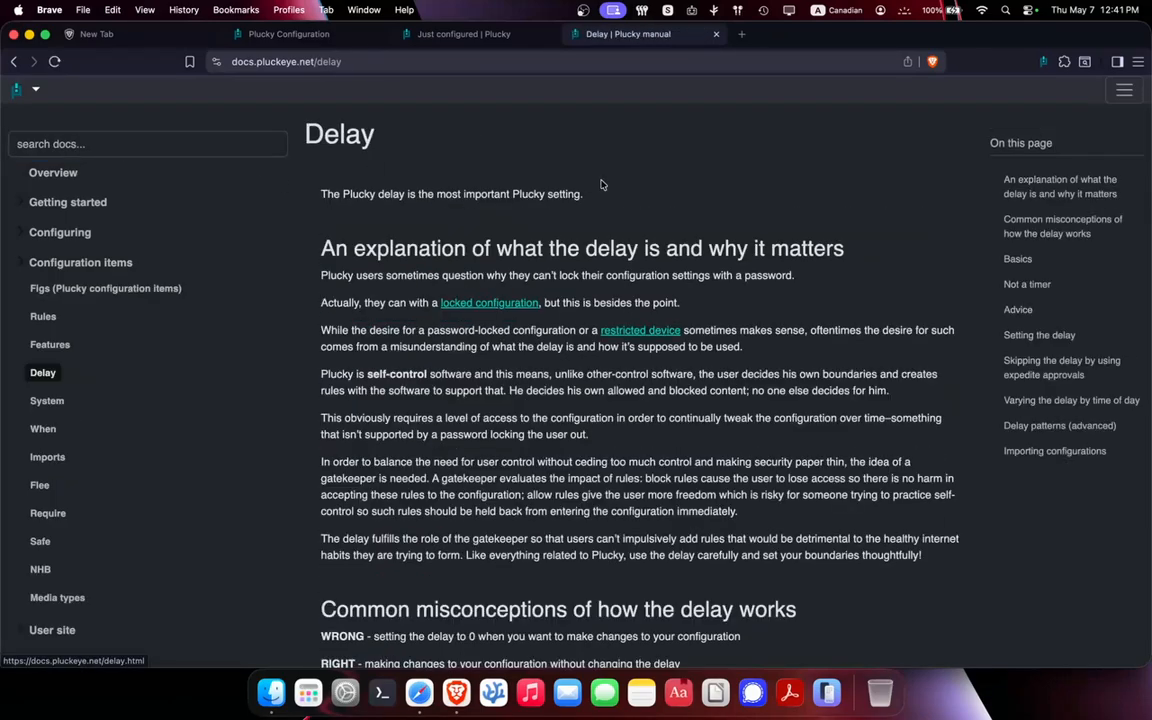
left_click(716, 34)
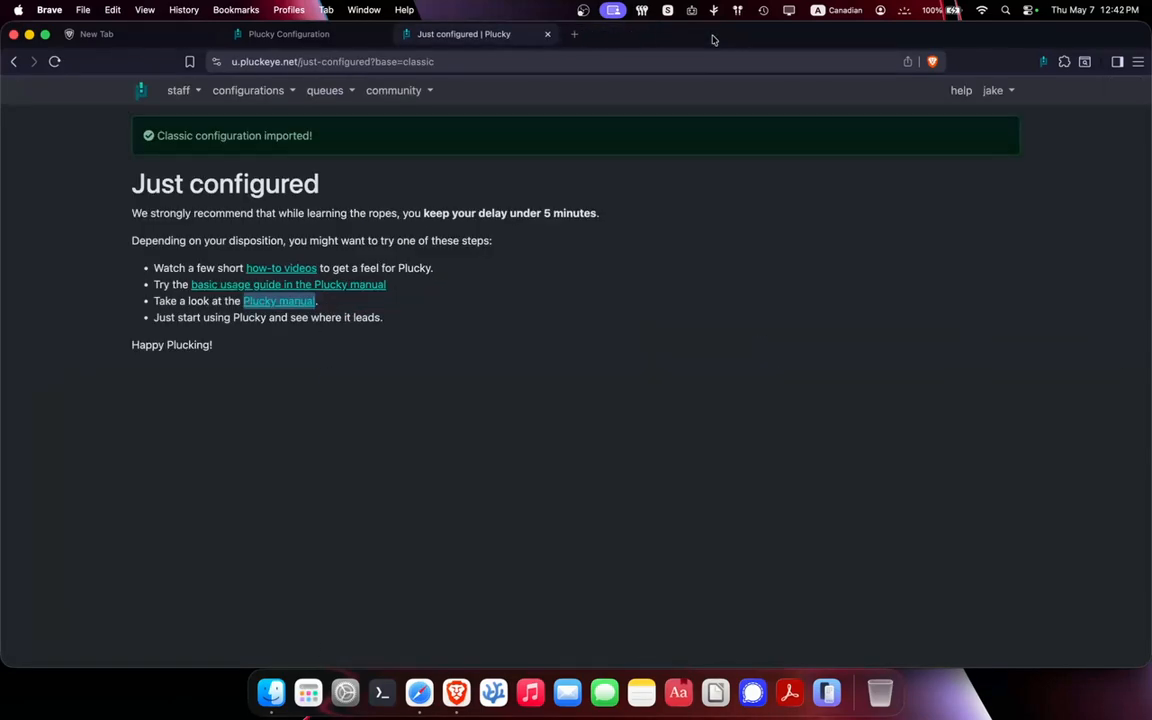
Open the Plucky extension's configuration page and expand its timeline
left_click(1043, 62)
left_click(65, 102)
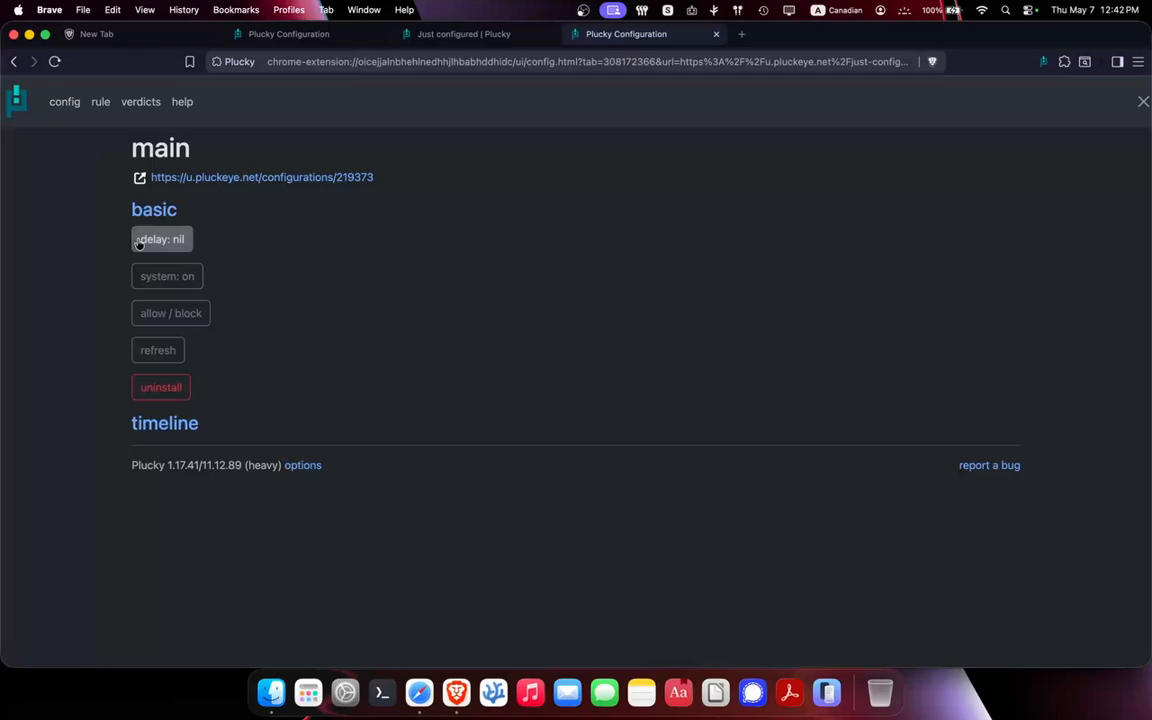
left_click(226, 423)
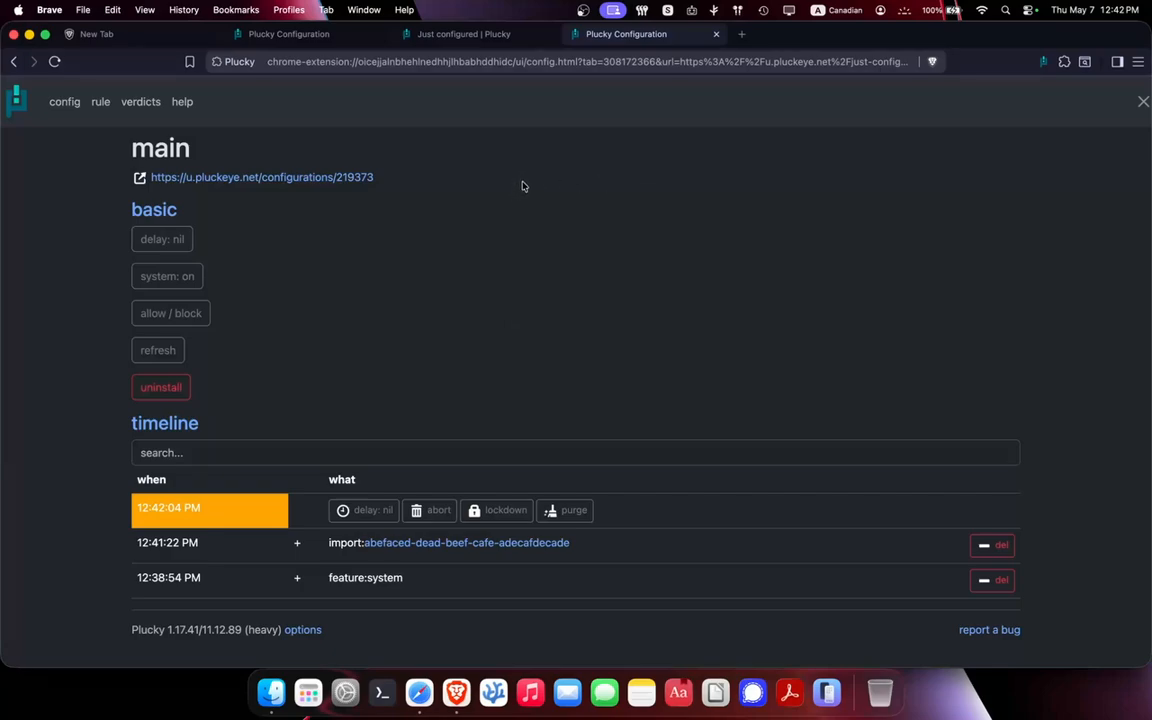
Quit Safari and set the Plucky delay to 10 seconds
right_click(419, 692)
left_click(451, 644)
left_click(162, 239)
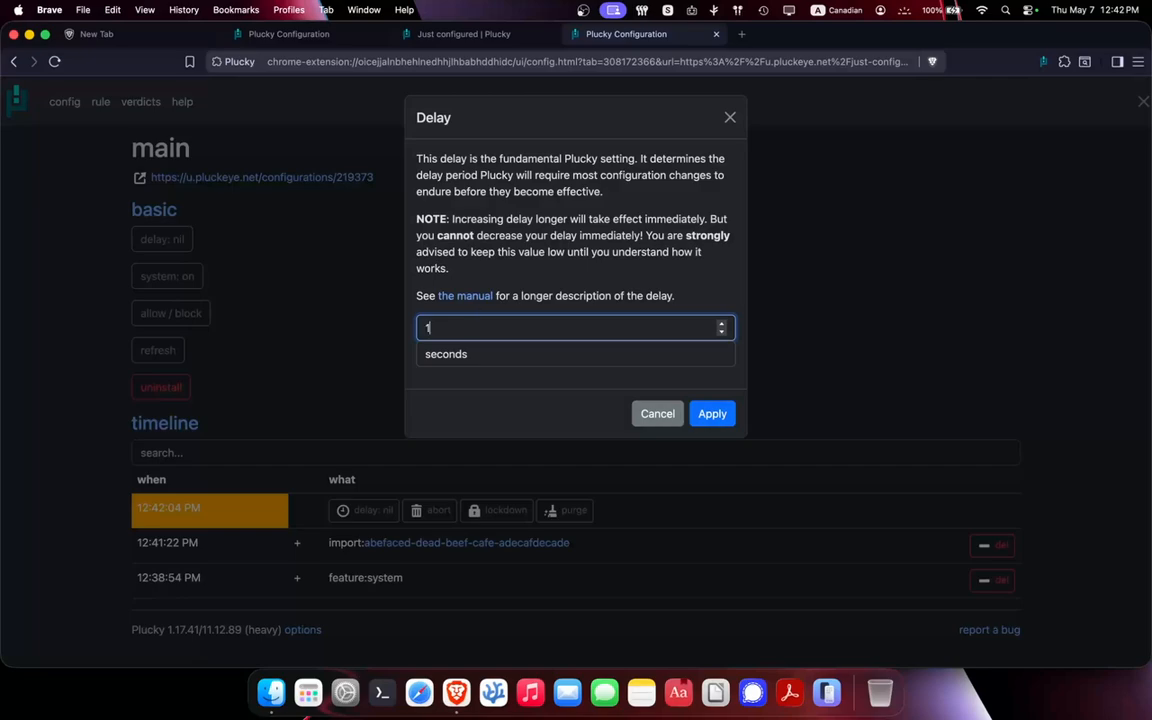
key("Return")
Open guide.pluckeye.net/beginner and look through the guide down to the section on how long the delay should be
left_click(549, 63)
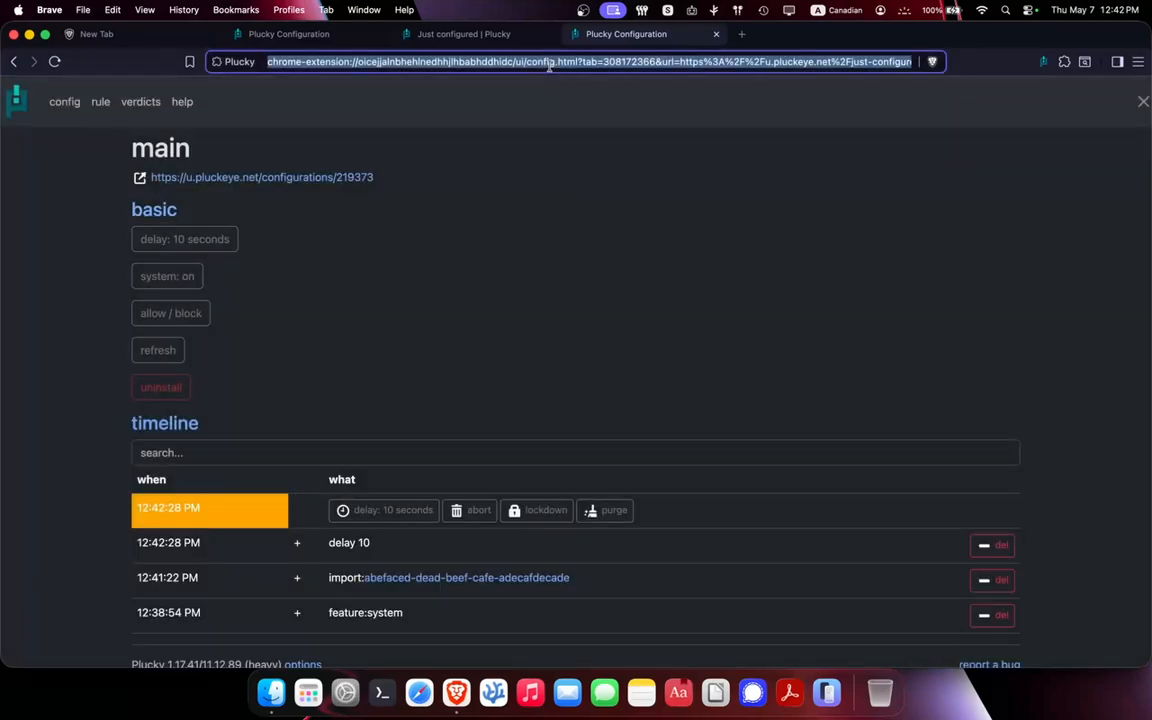
type("https://guide.pluckeye.net/beginner")
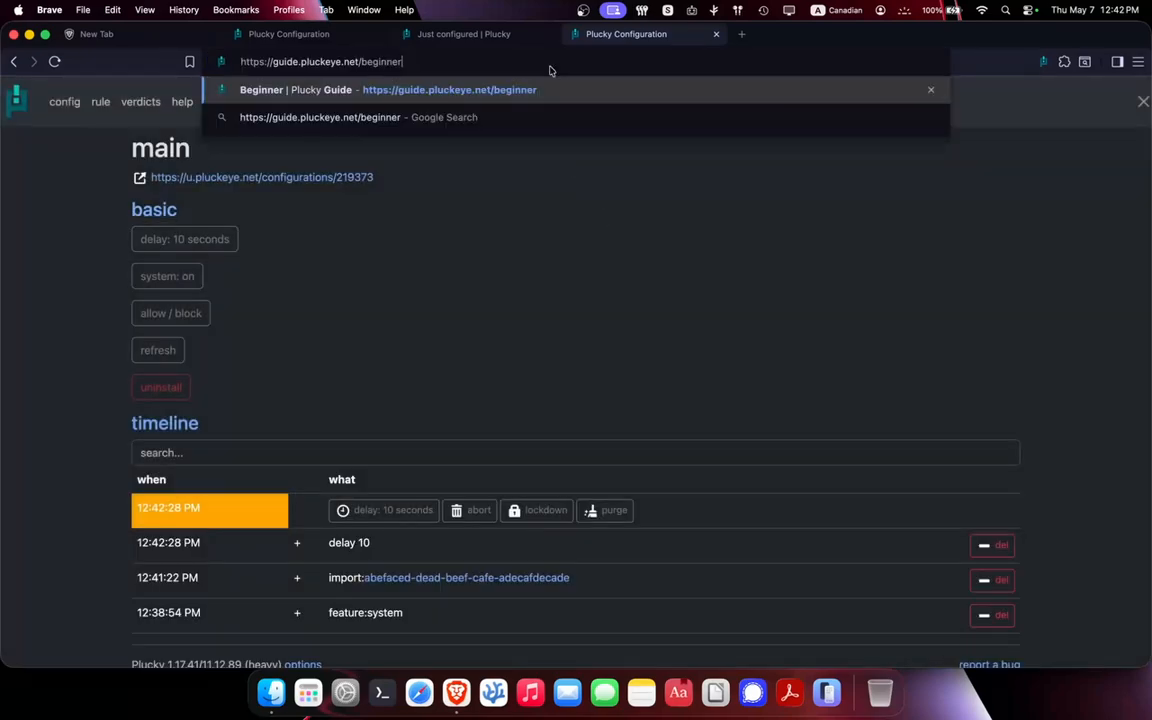
key("Return")
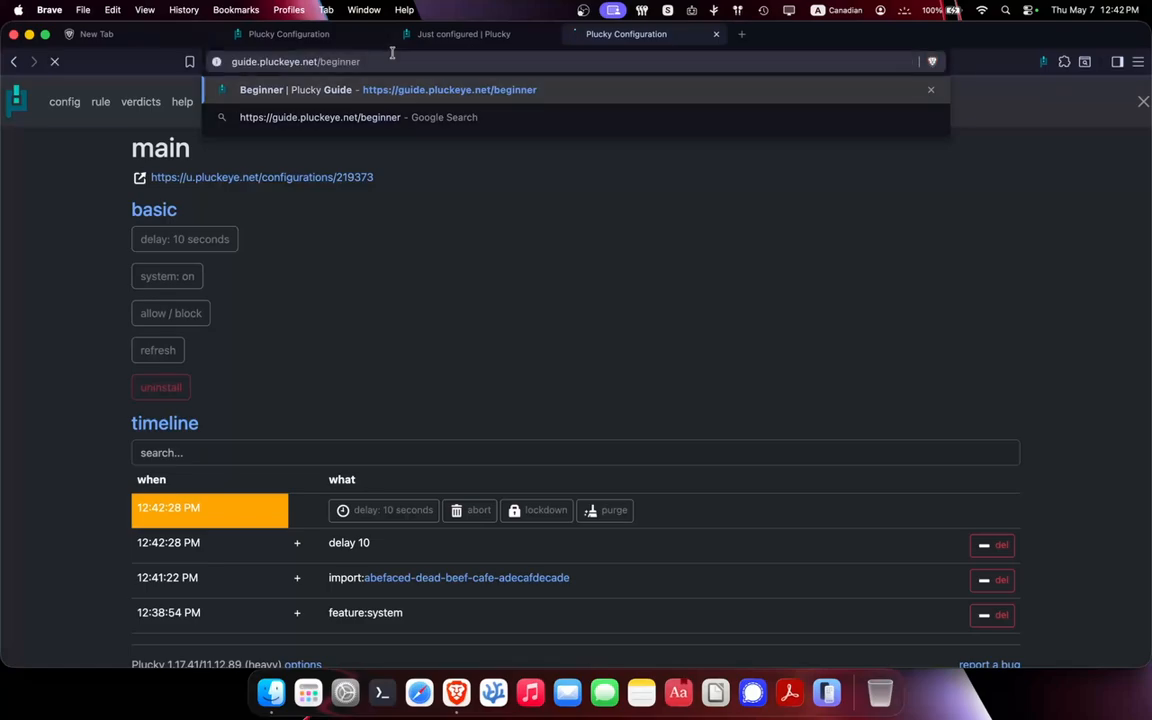
scroll(280, 220, "down", 10)
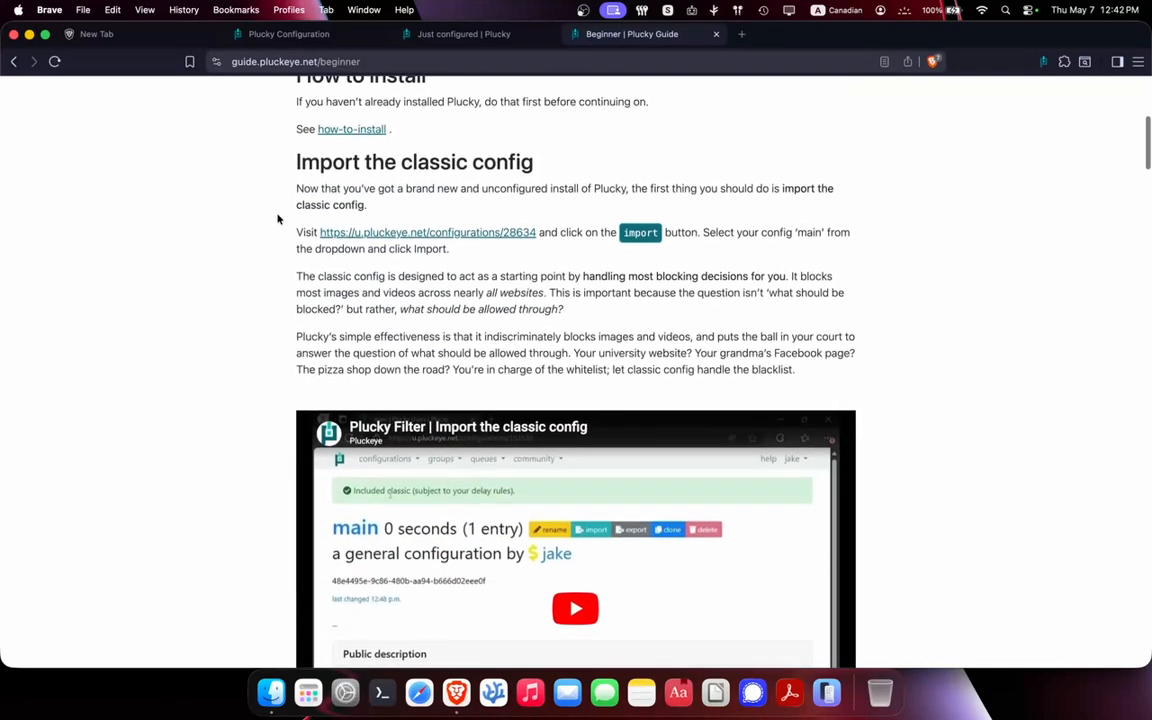
scroll(278, 222, "down", 12)
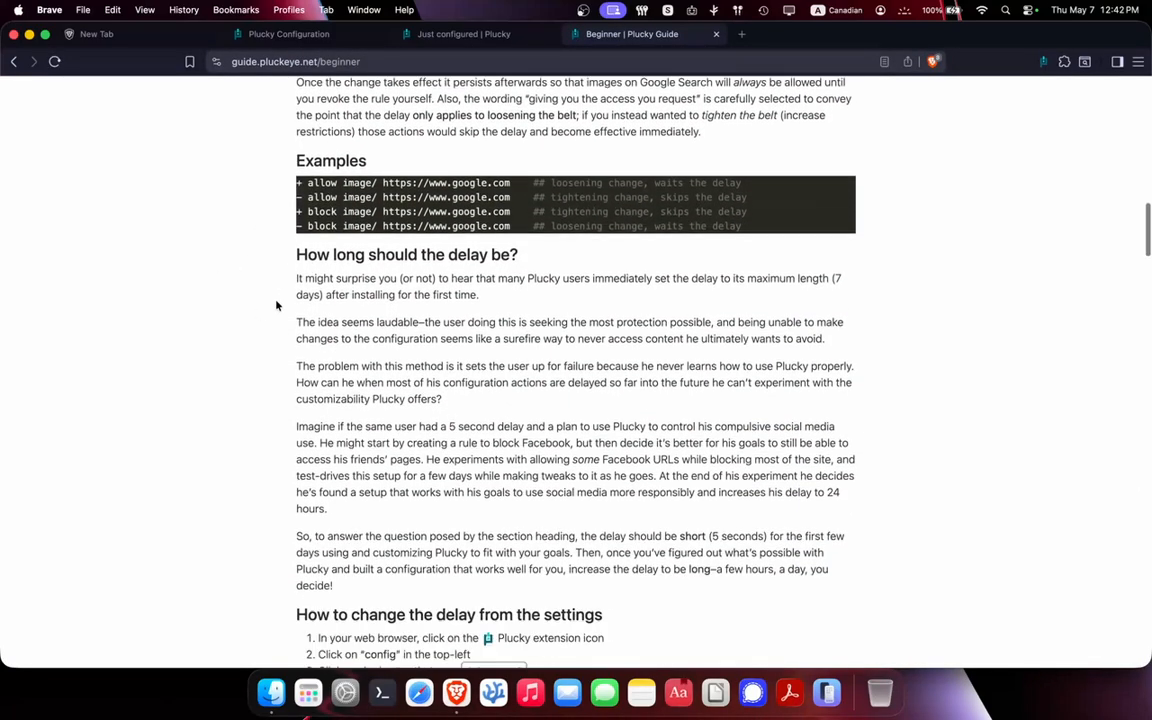
Look through the rest of the beginner guide, covering site rules, enabling system, reading command-line verdicts and the example of allowing a program
scroll(232, 285, "down", 12)
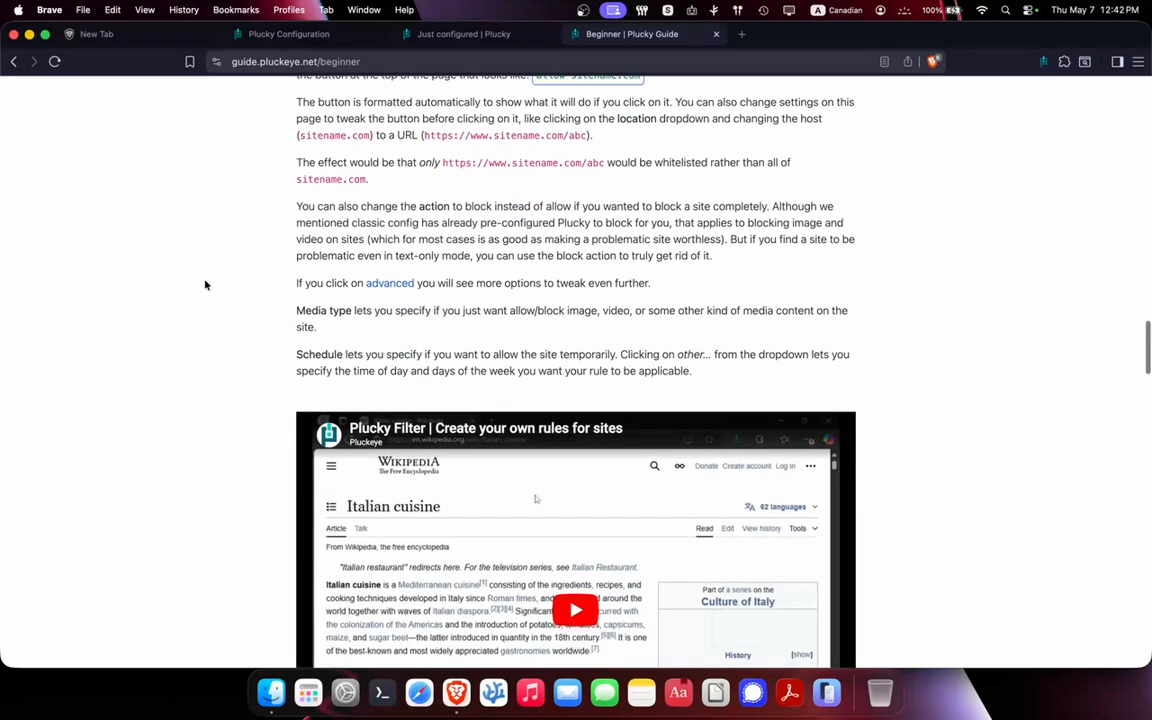
scroll(225, 275, "down", 12)
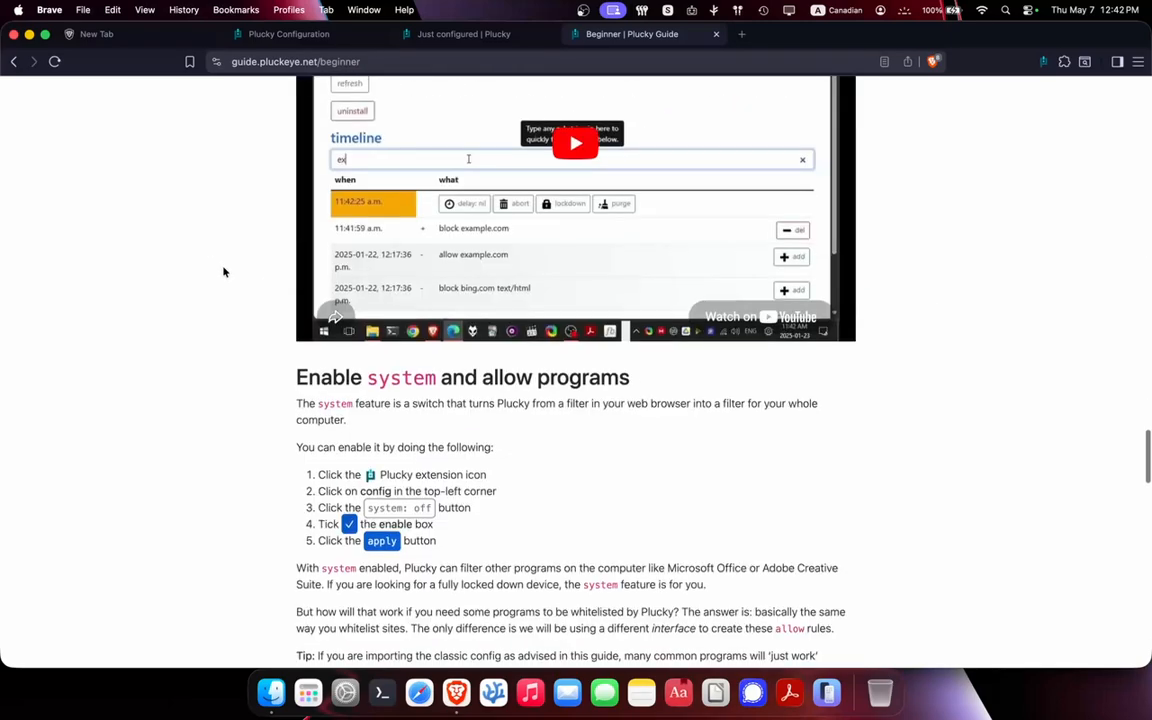
scroll(239, 286, "up", 1)
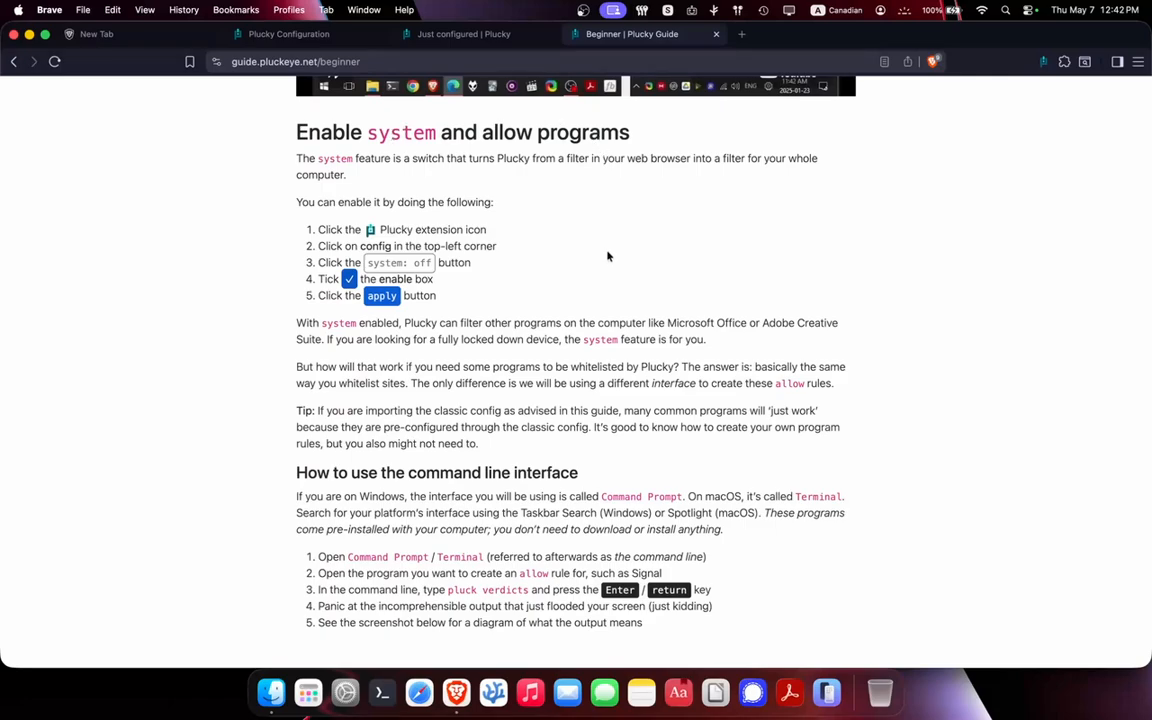
scroll(590, 260, "down", 3)
scroll(234, 295, "up", 3)
scroll(237, 278, "down", 10)
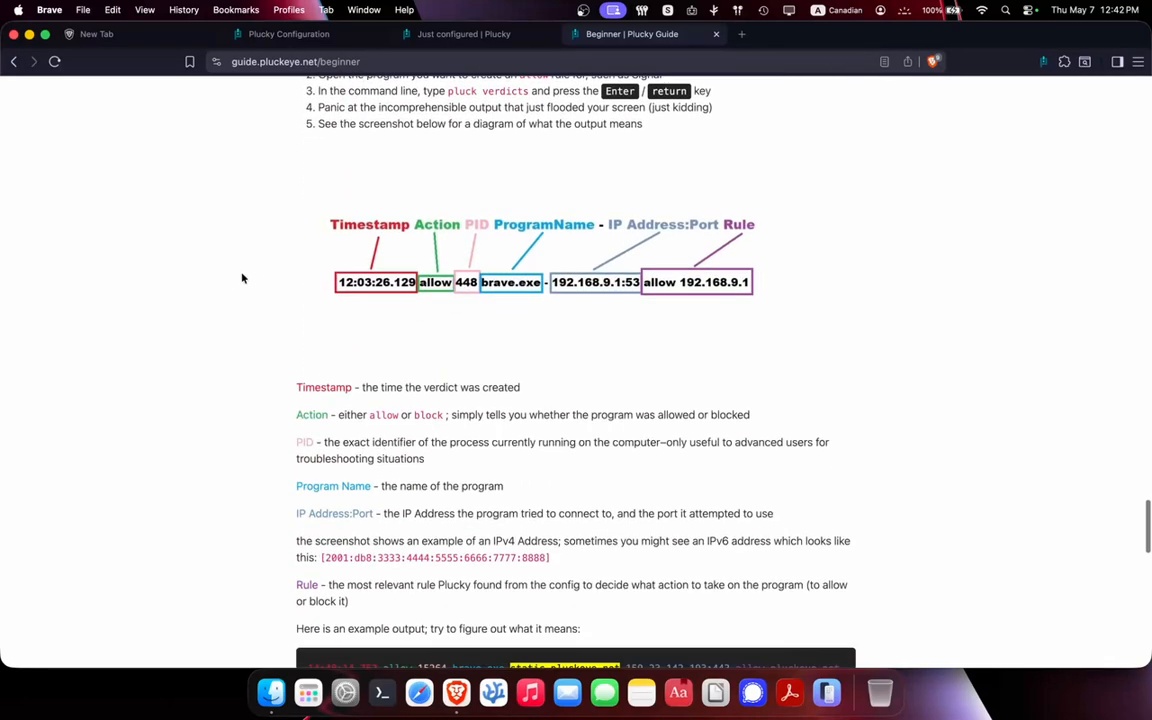
scroll(242, 278, "down", 20)
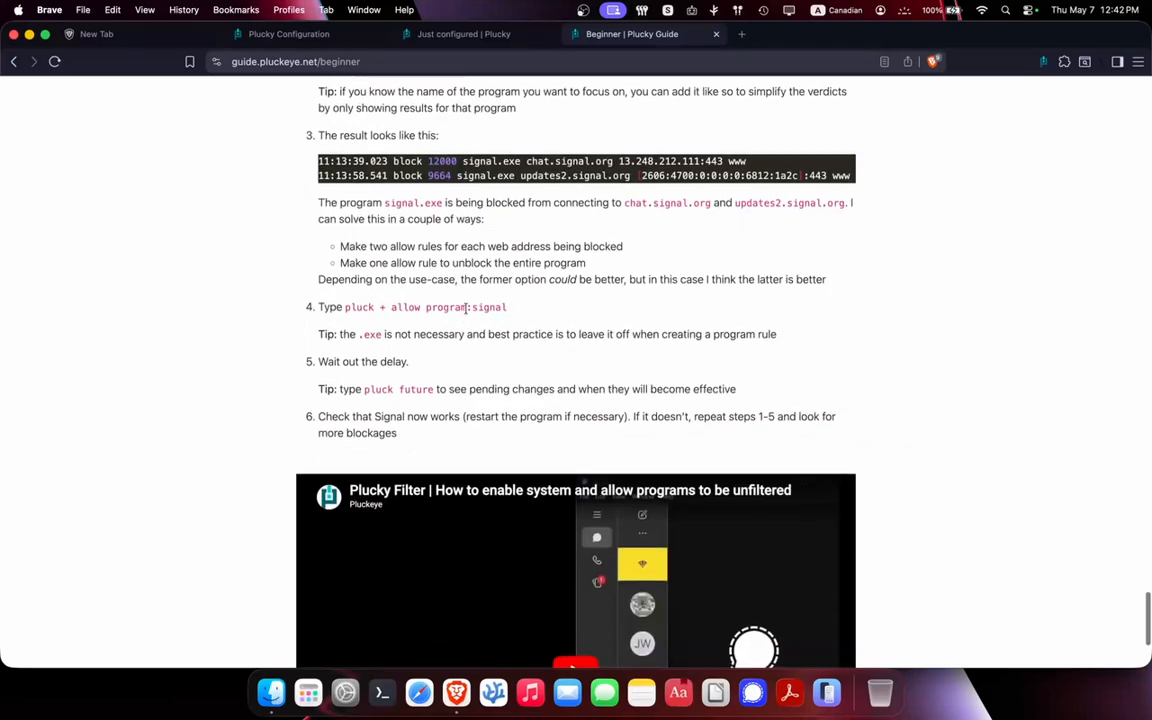
scroll(430, 335, "down", 5)
scroll(225, 320, "up", 16)
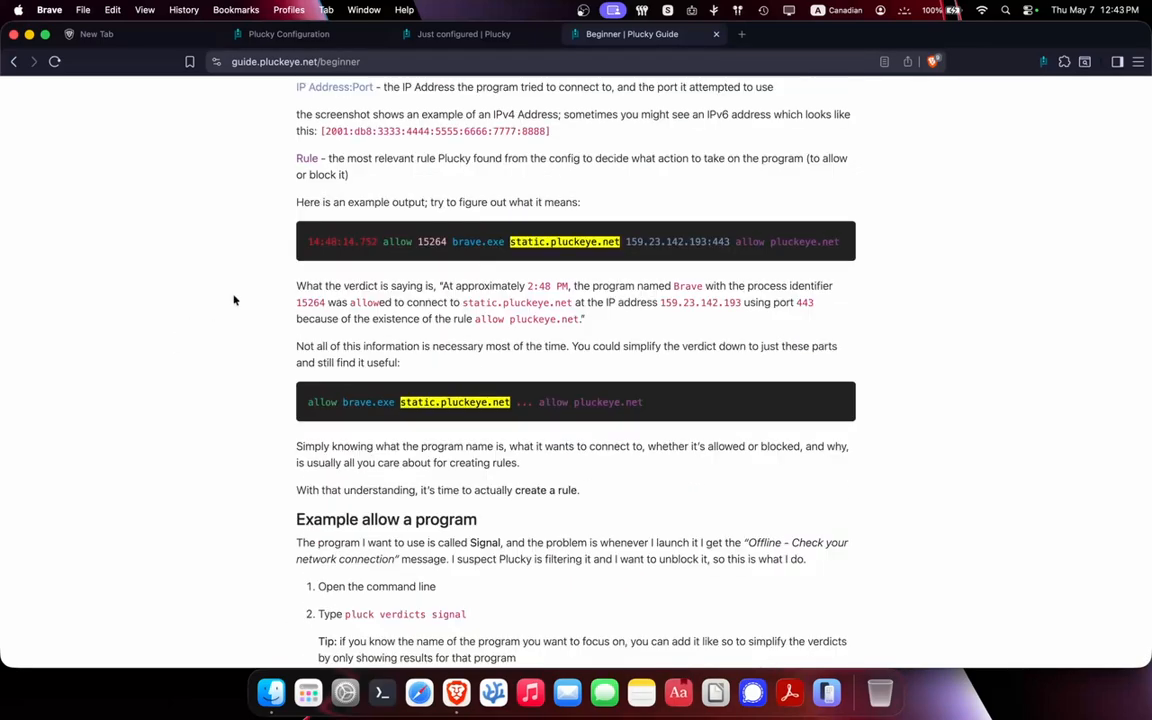